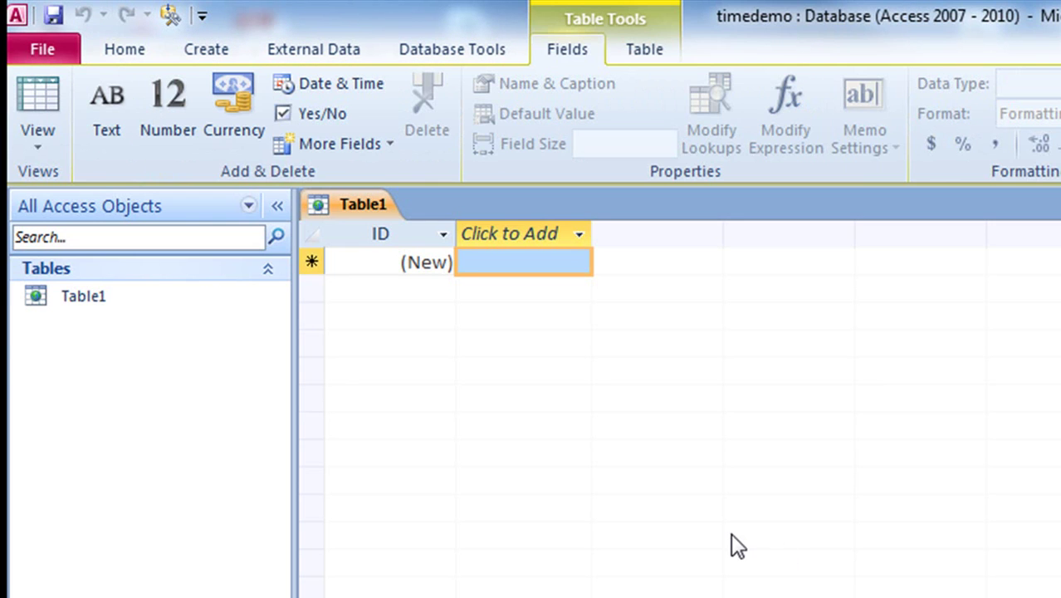
Close the empty Table1 and choose timeslipsXP.mdb in the InvoiceDemo folder as the Access database to import objects from
key("ctrl+w")
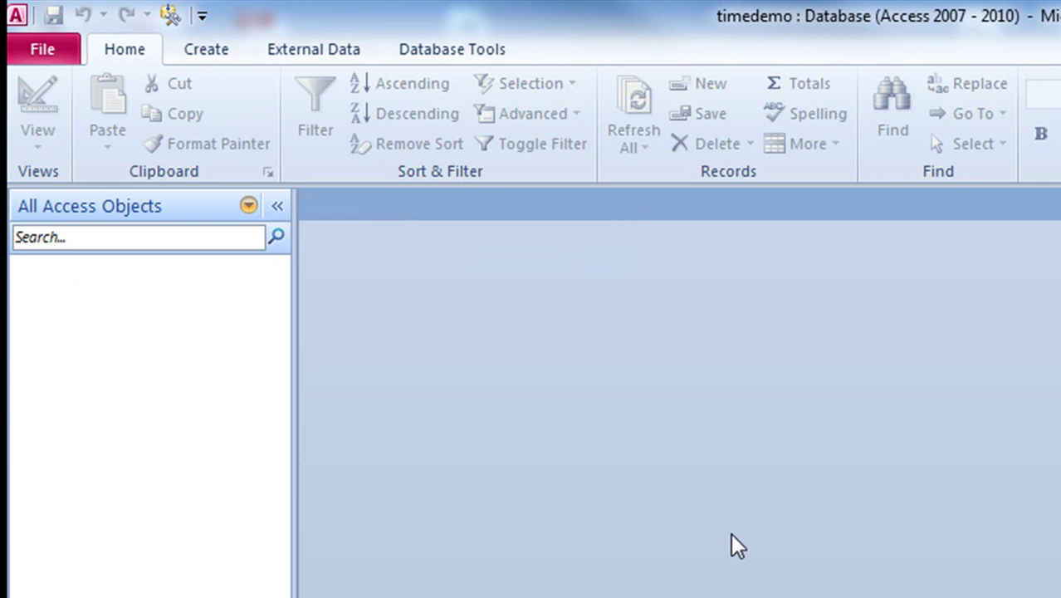
left_click(310, 54)
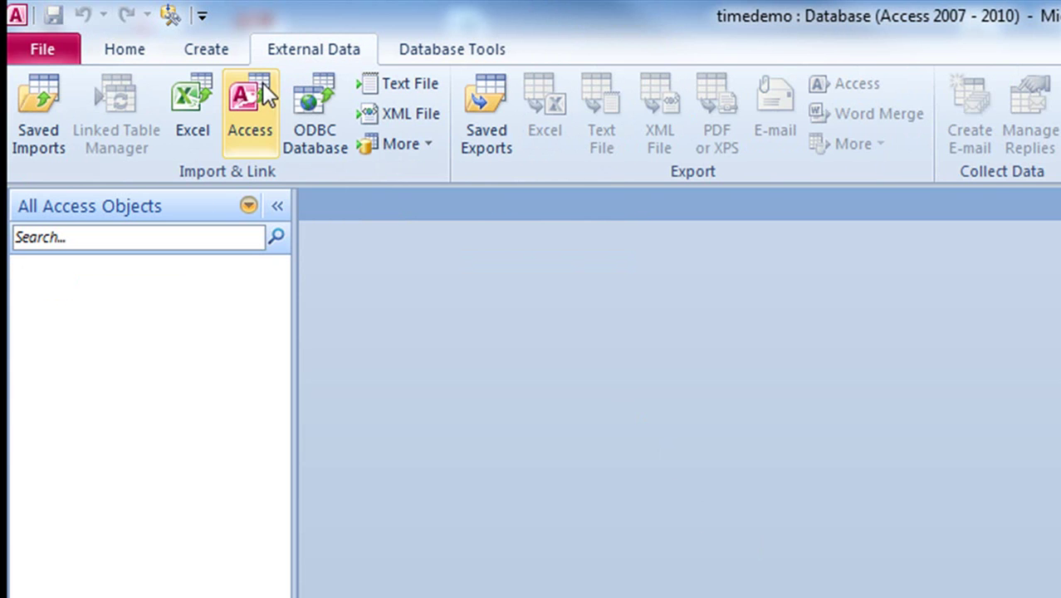
left_click(245, 99)
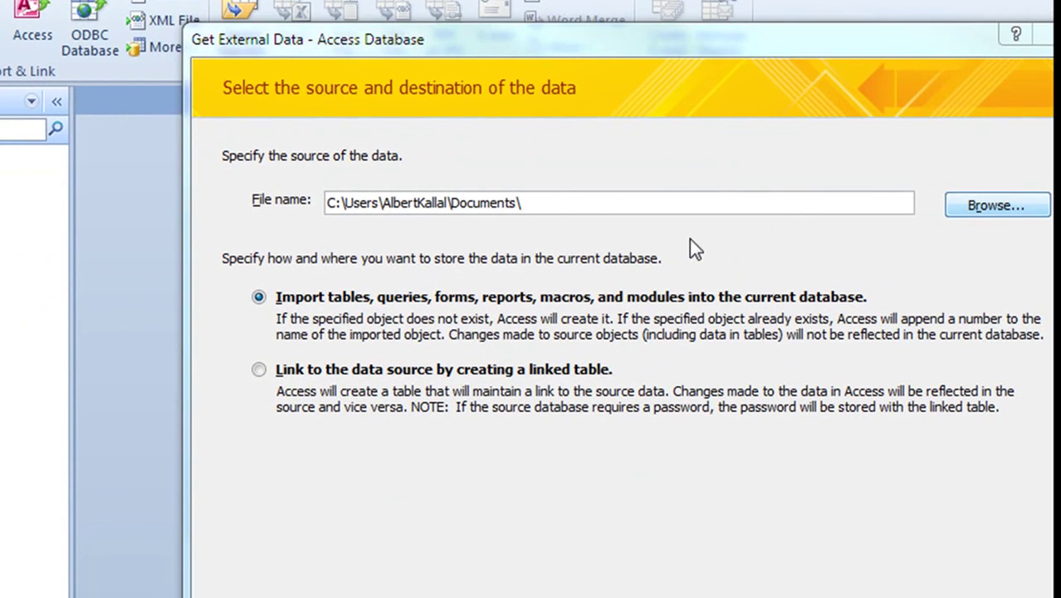
left_click(996, 205)
left_click(448, 419)
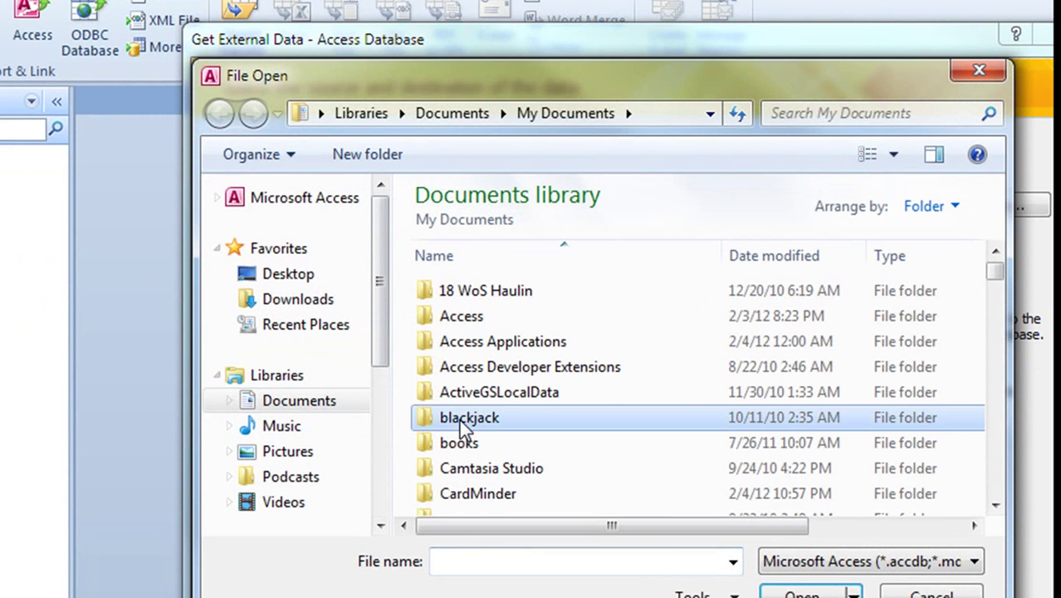
key("i")
double_click(450, 462)
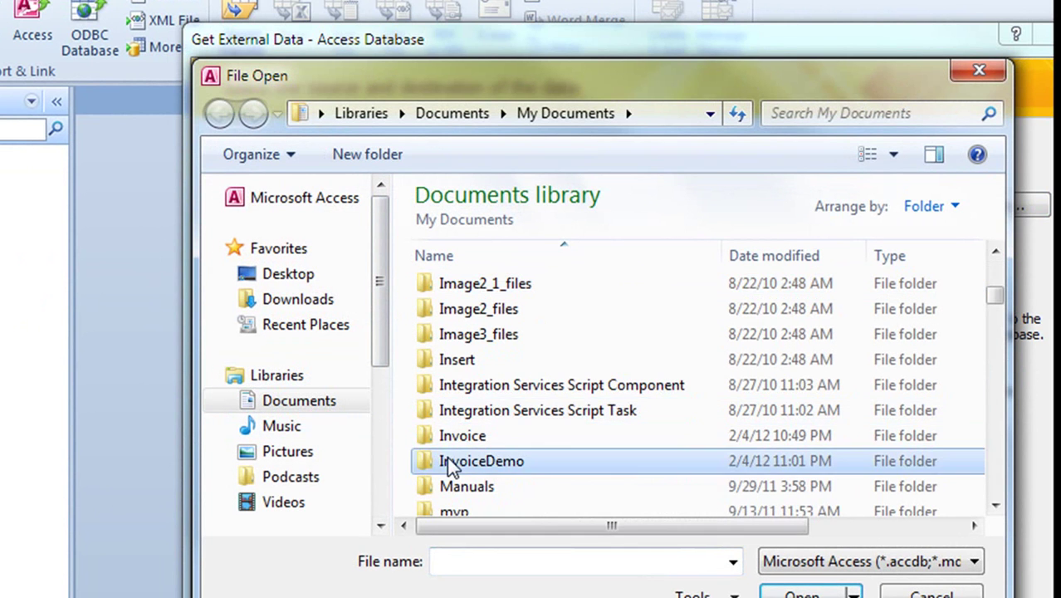
left_click(477, 319)
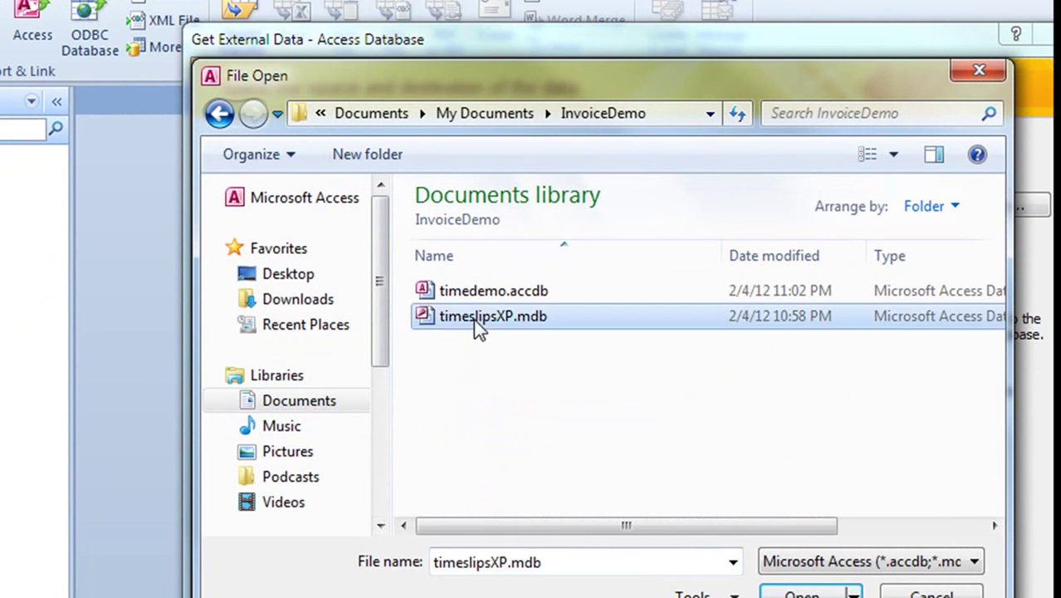
left_click(801, 593)
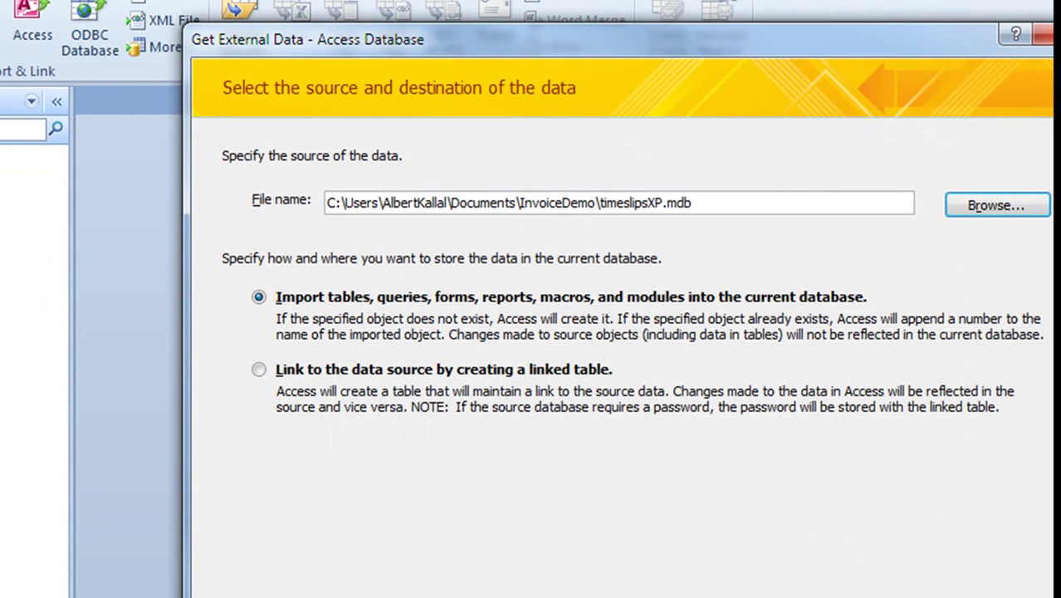
key("Return")
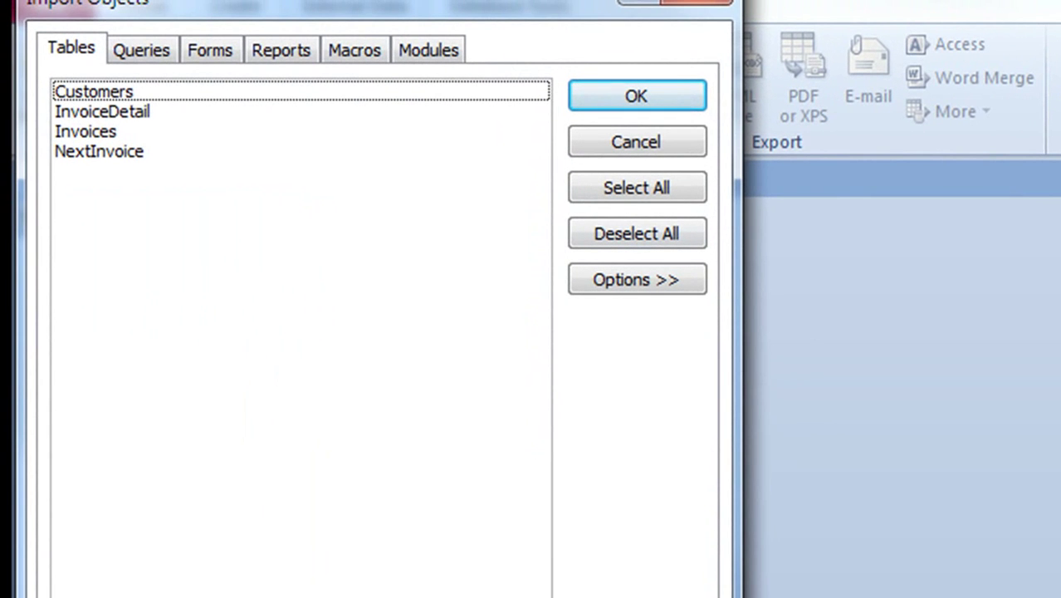
Import all the tables (Customers, InvoiceDetail, Invoices, NextInvoice) with relationships excluded, without saving the import steps
left_click(656, 286)
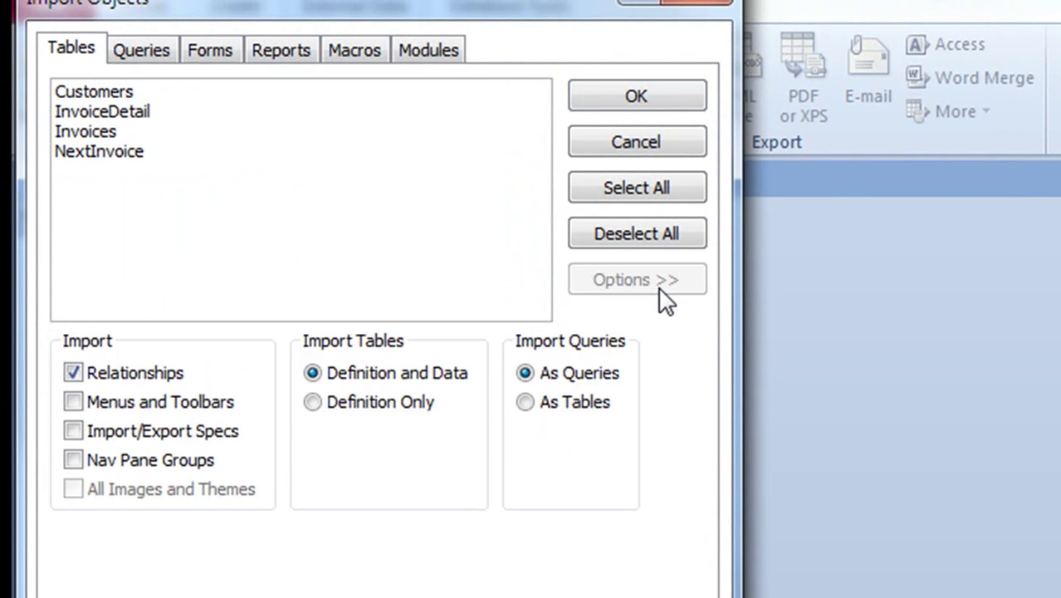
left_click(73, 372)
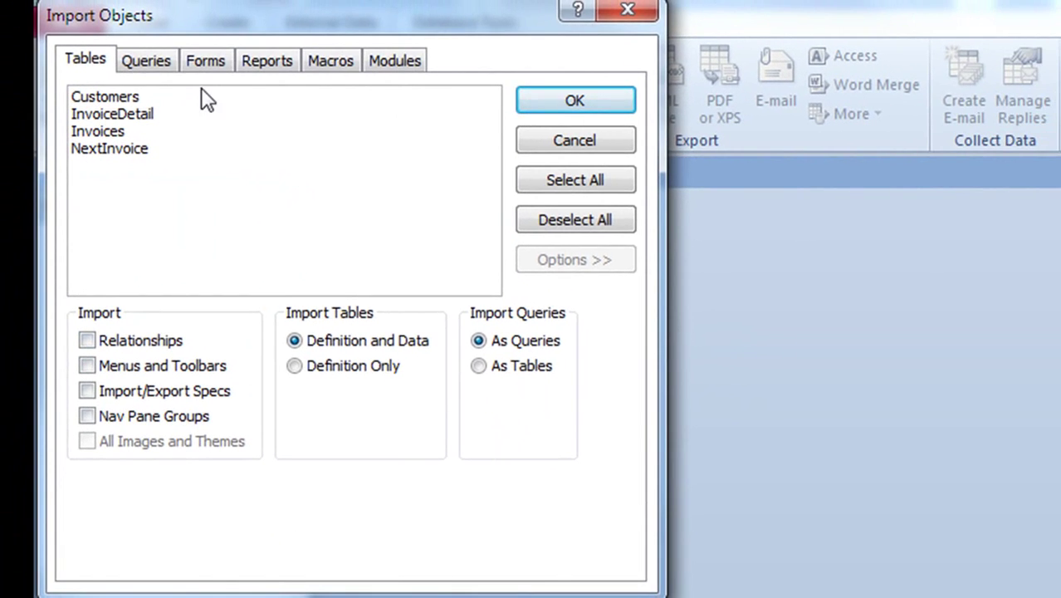
left_click(580, 178)
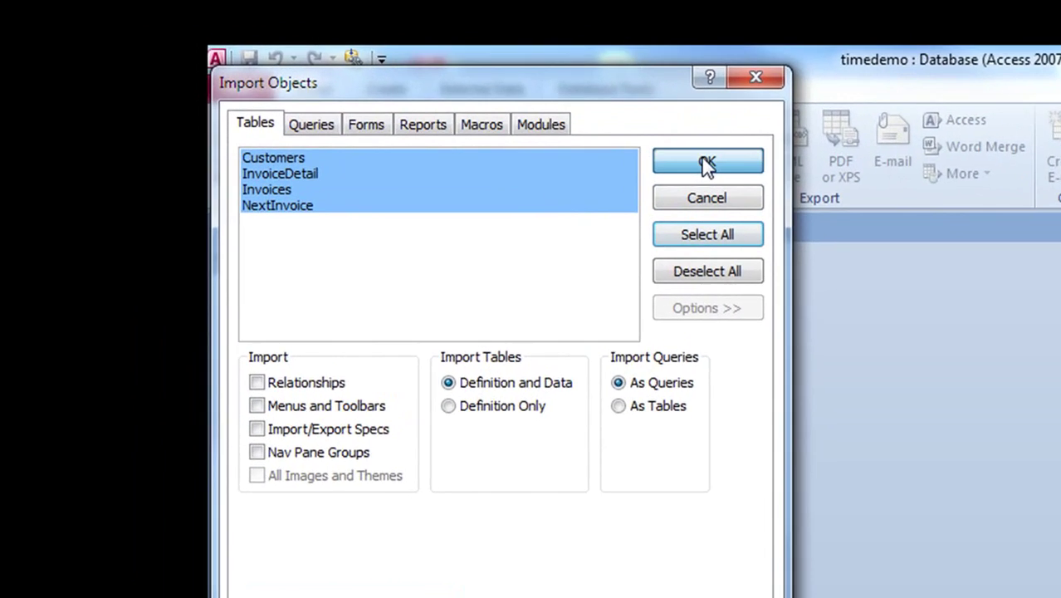
left_click(564, 97)
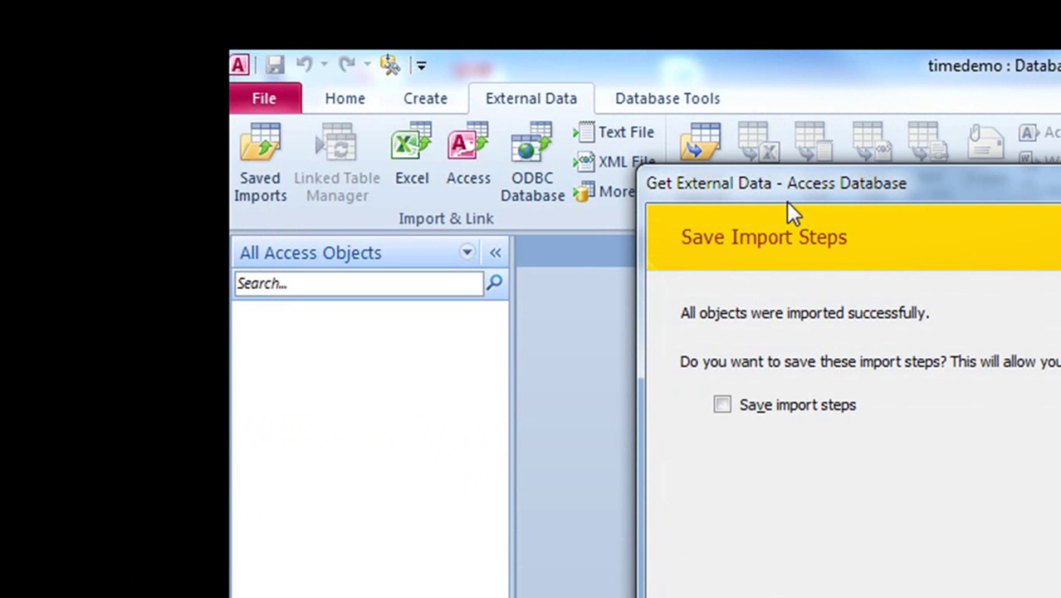
key("Return")
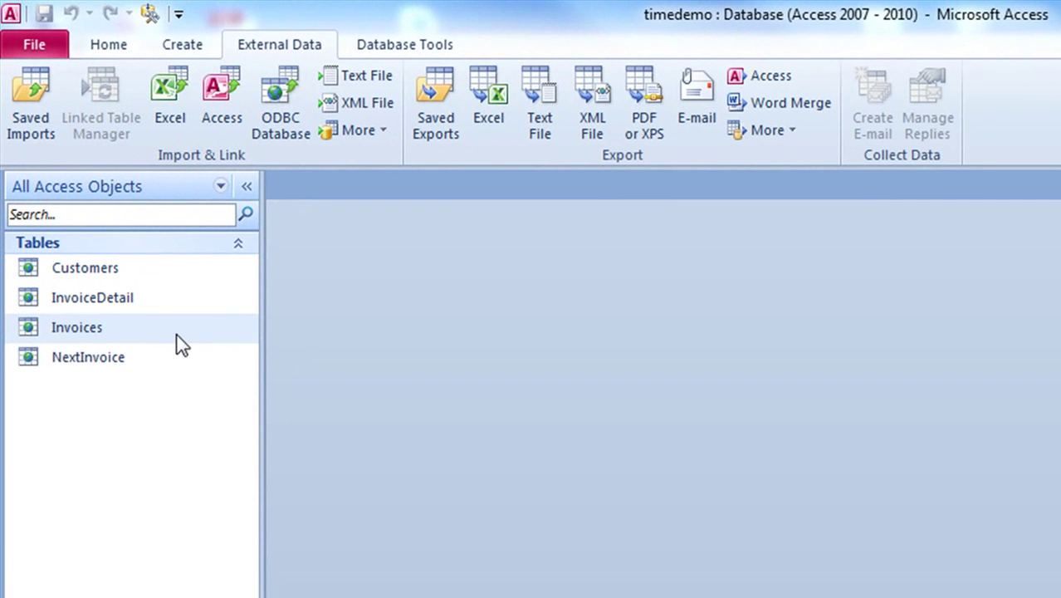
Open the Invoices table and rename its CustomerID field to CustomerIDT
left_click(124, 340)
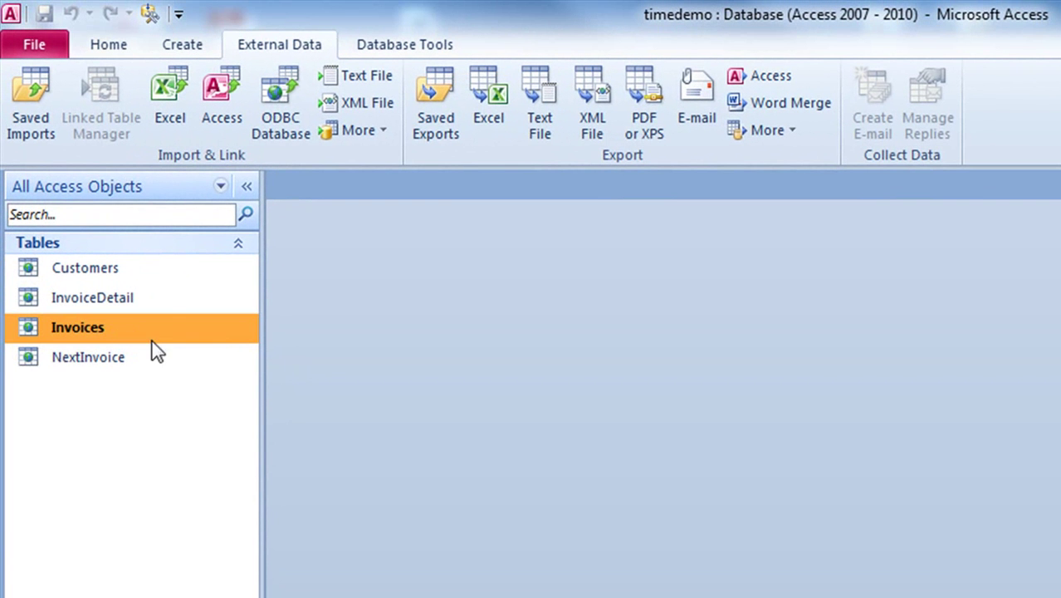
double_click(140, 334)
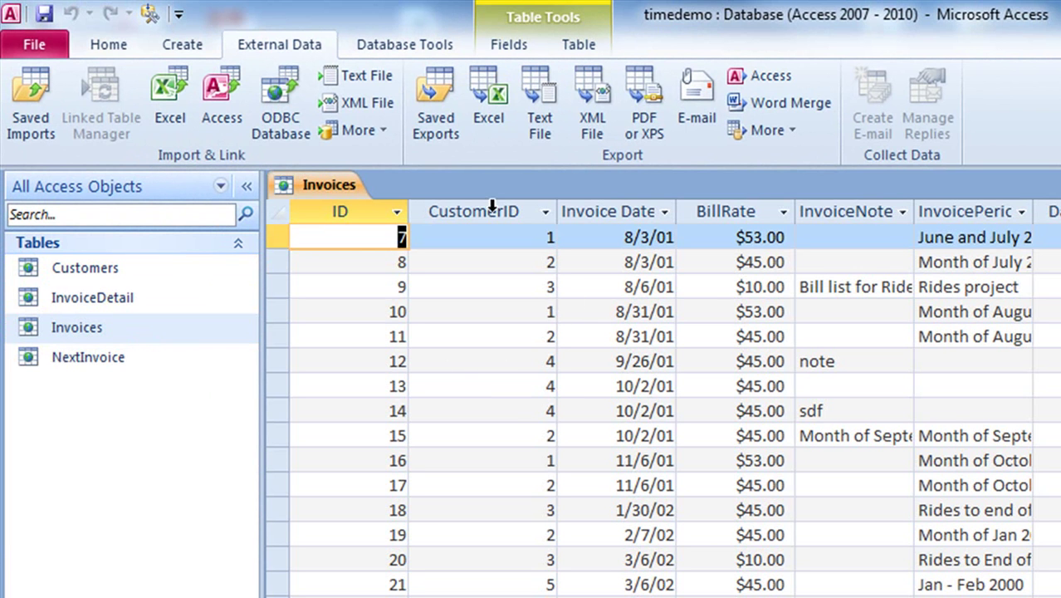
left_click(470, 216)
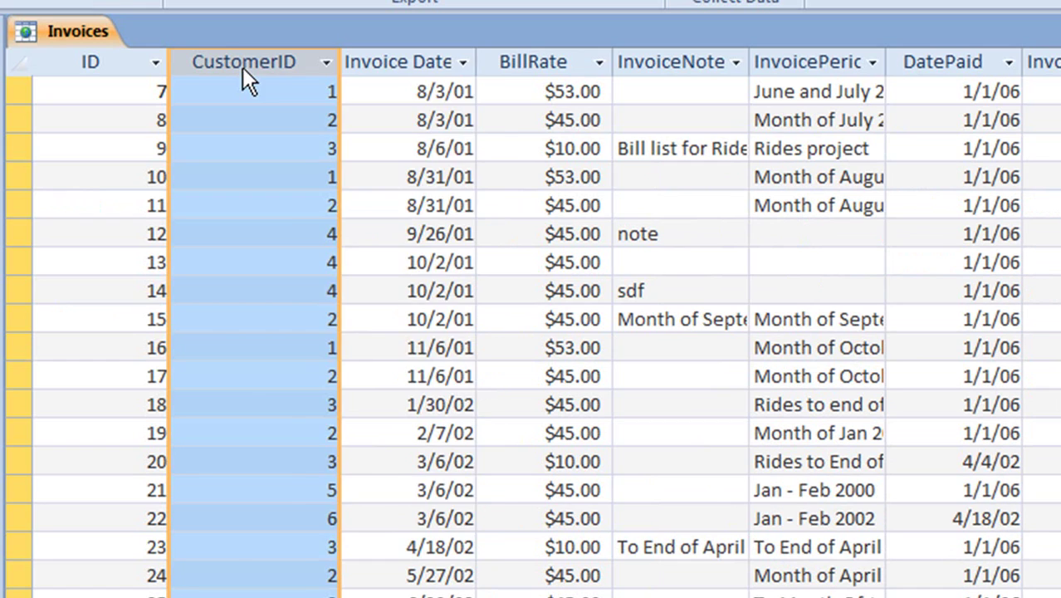
right_click(590, 131)
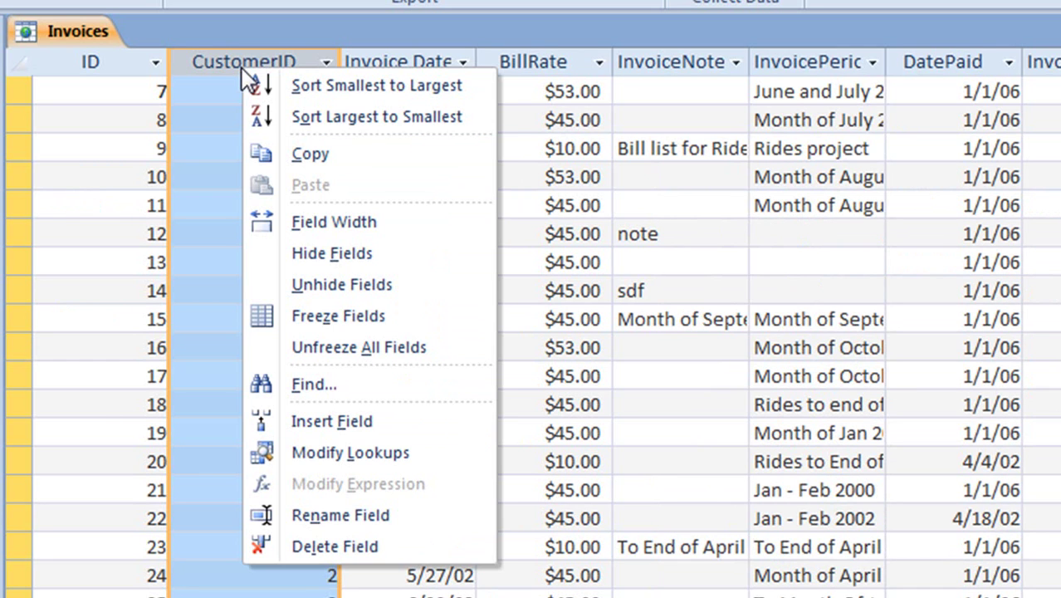
left_click(312, 508)
left_click(308, 64)
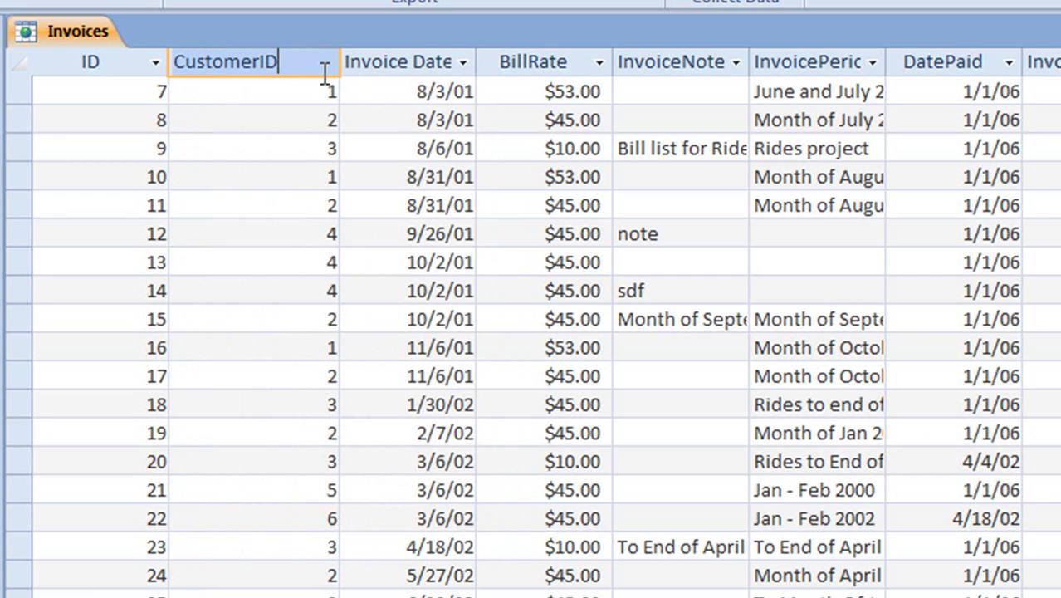
type("T")
key("Return")
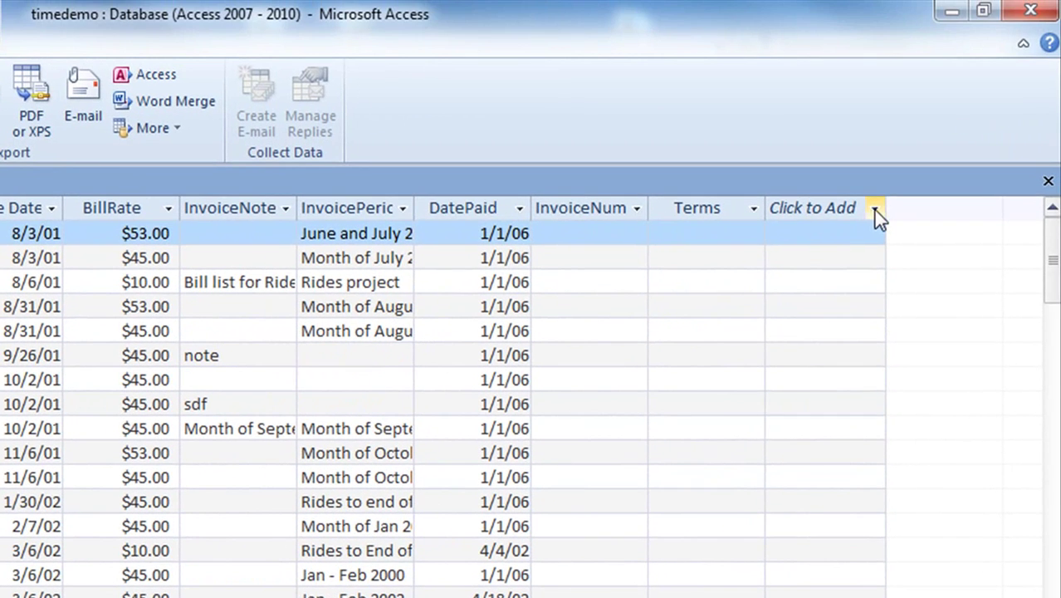
Start a new Lookup & Relationship field in the Invoices table that gets its values from the Customers table
left_click(875, 210)
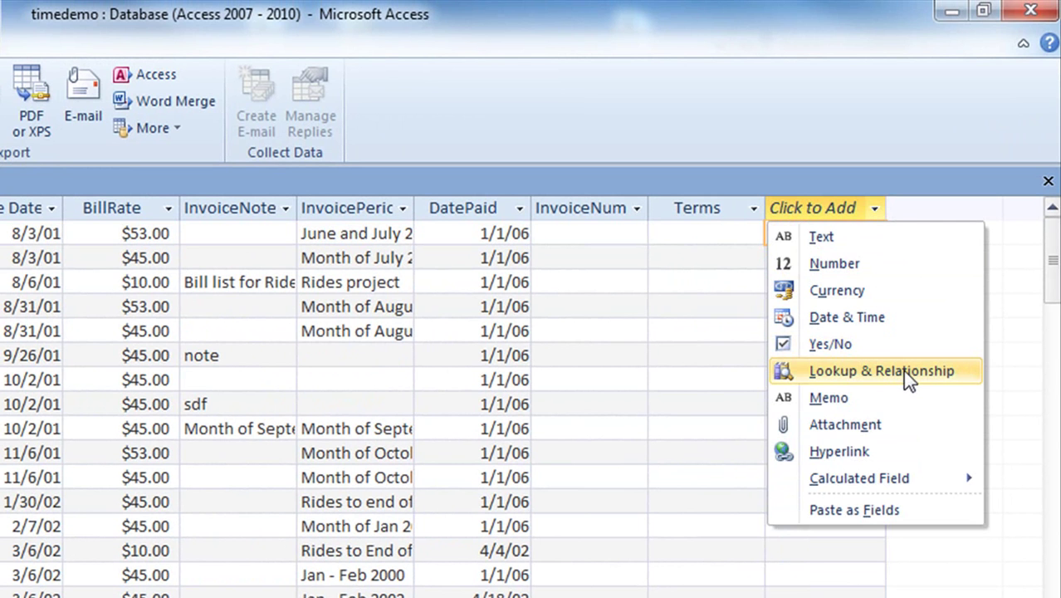
left_click(864, 372)
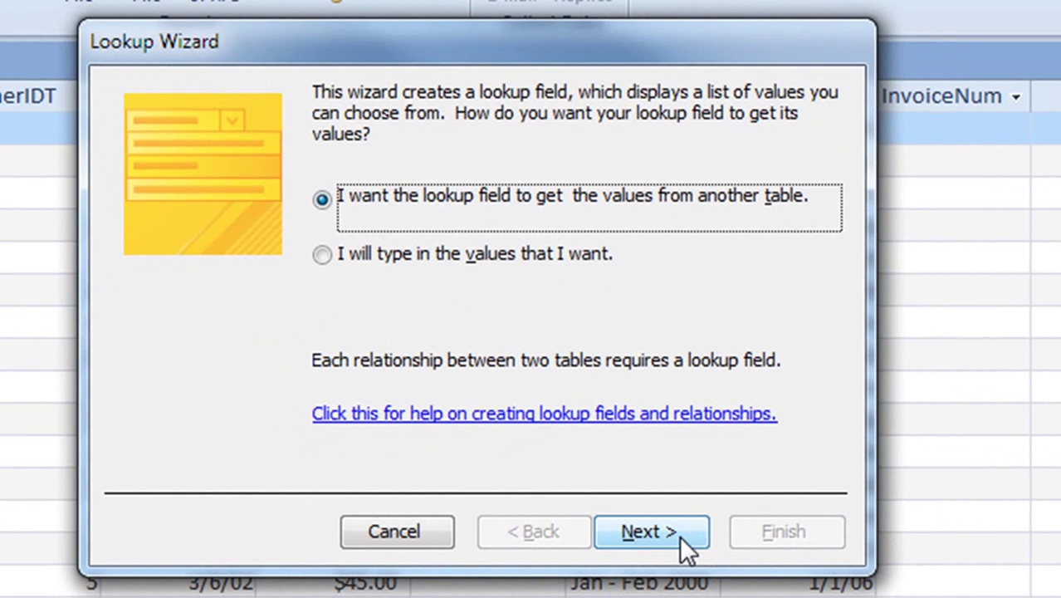
left_click(679, 535)
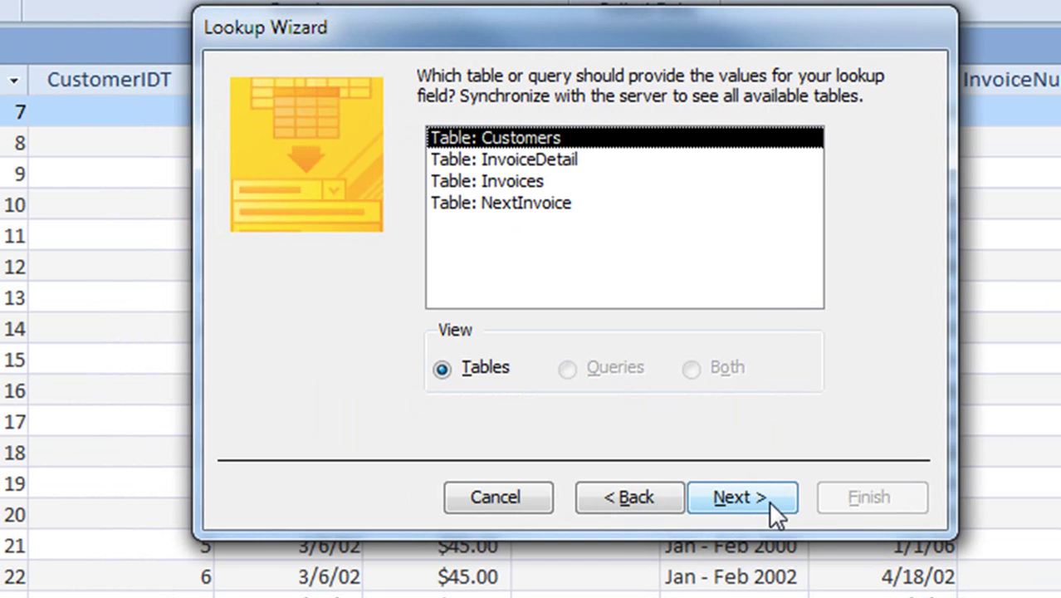
left_click(769, 500)
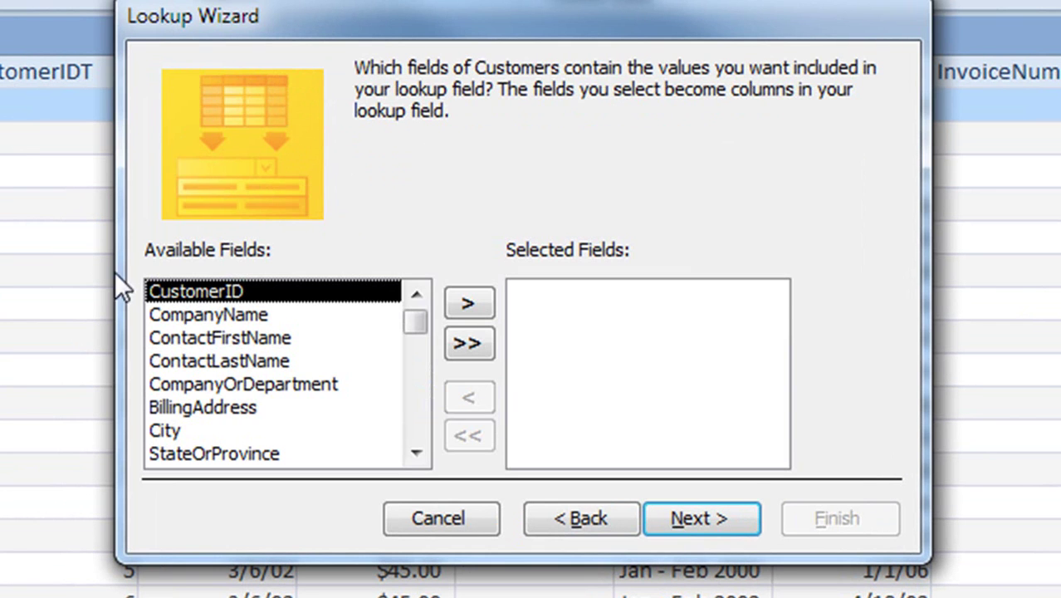
Include only the CustomerID field in the lookup, leave it unsorted, and create the new field with the label CustomerID
left_click(468, 302)
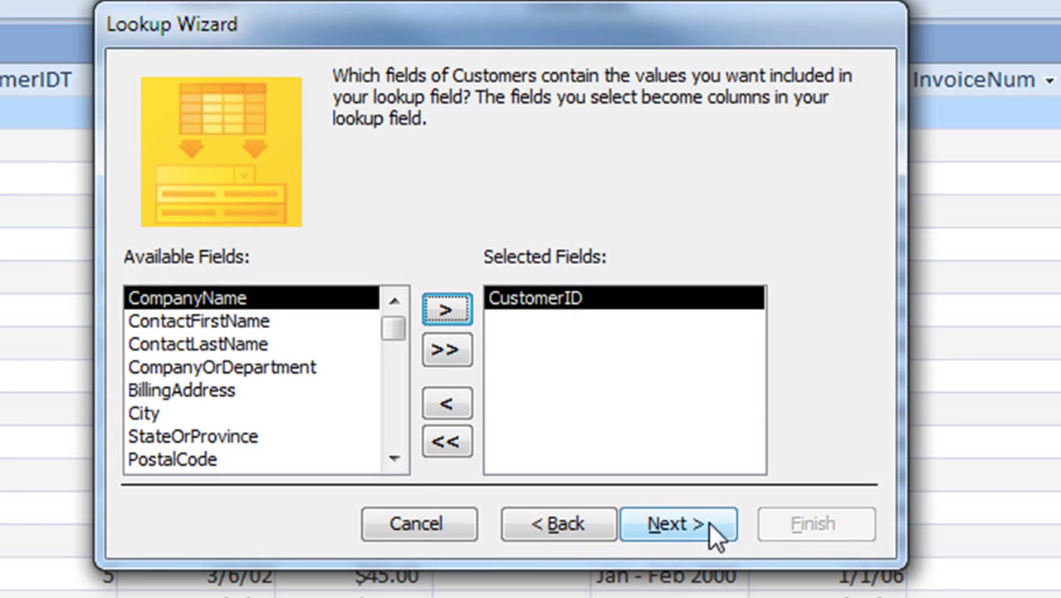
left_click(720, 544)
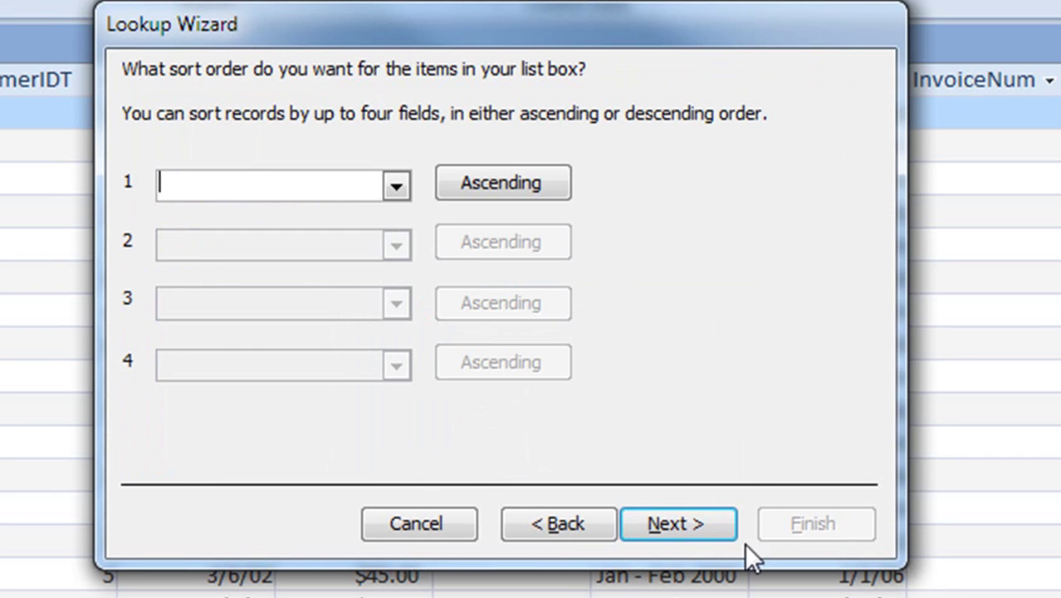
left_click(701, 521)
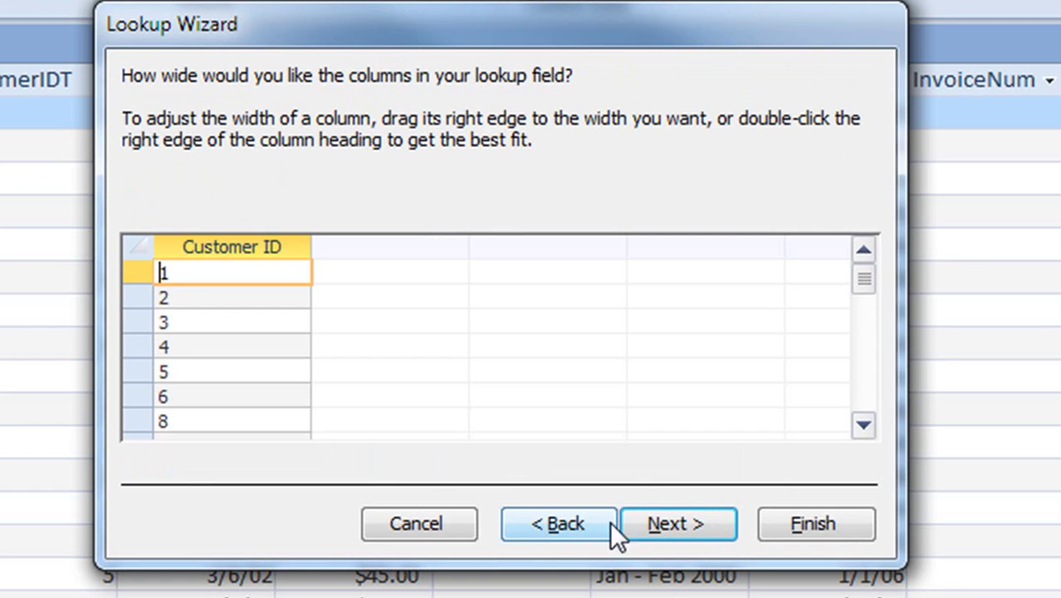
left_click(704, 526)
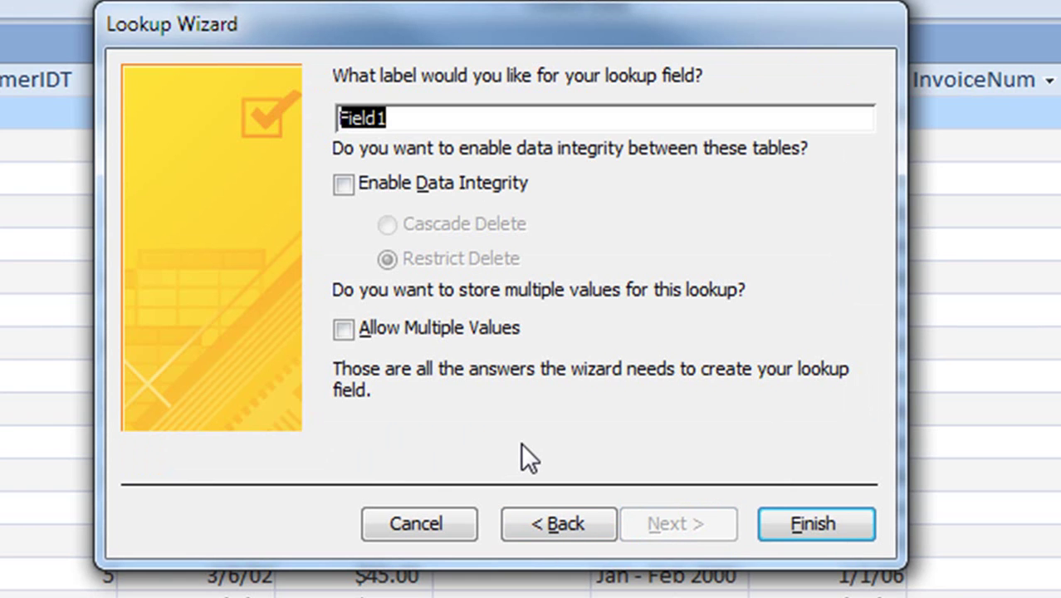
type("CustomerI")
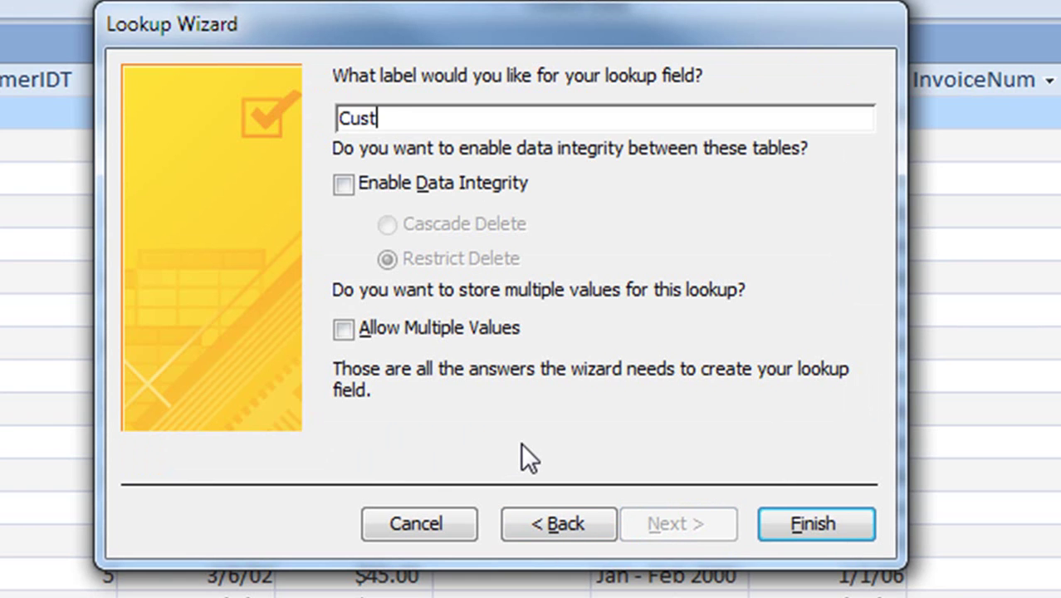
type("D")
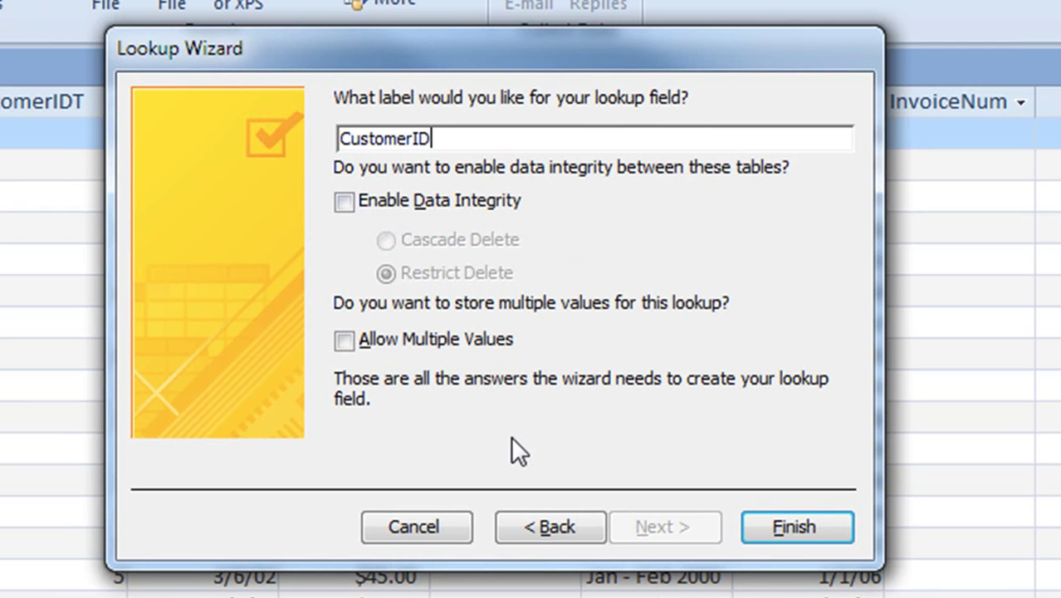
left_click(784, 526)
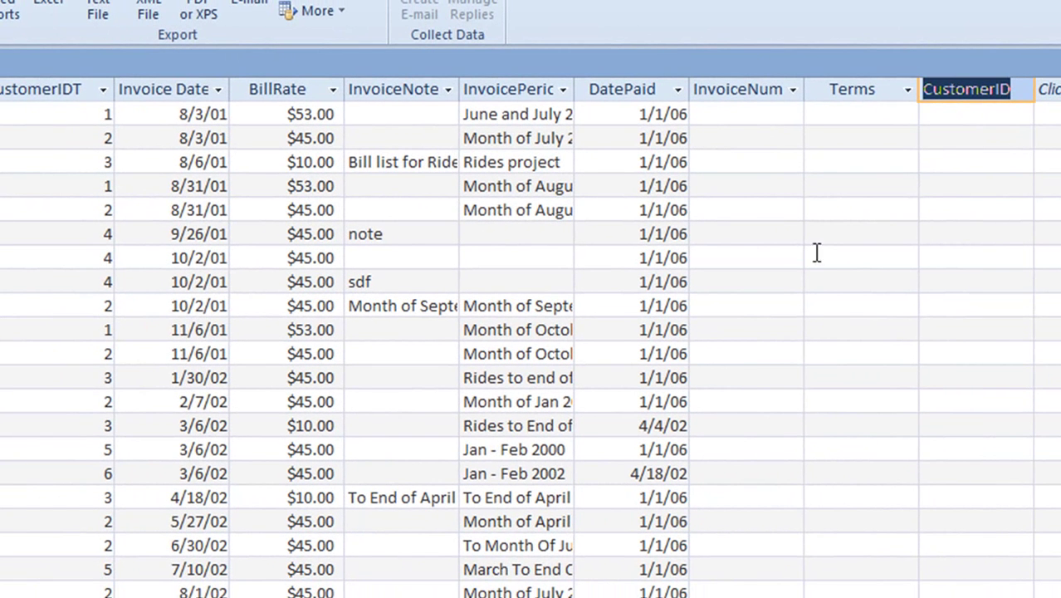
Move the new CustomerID column so it sits directly after CustomerIDT in the Invoices datasheet
left_click(894, 110)
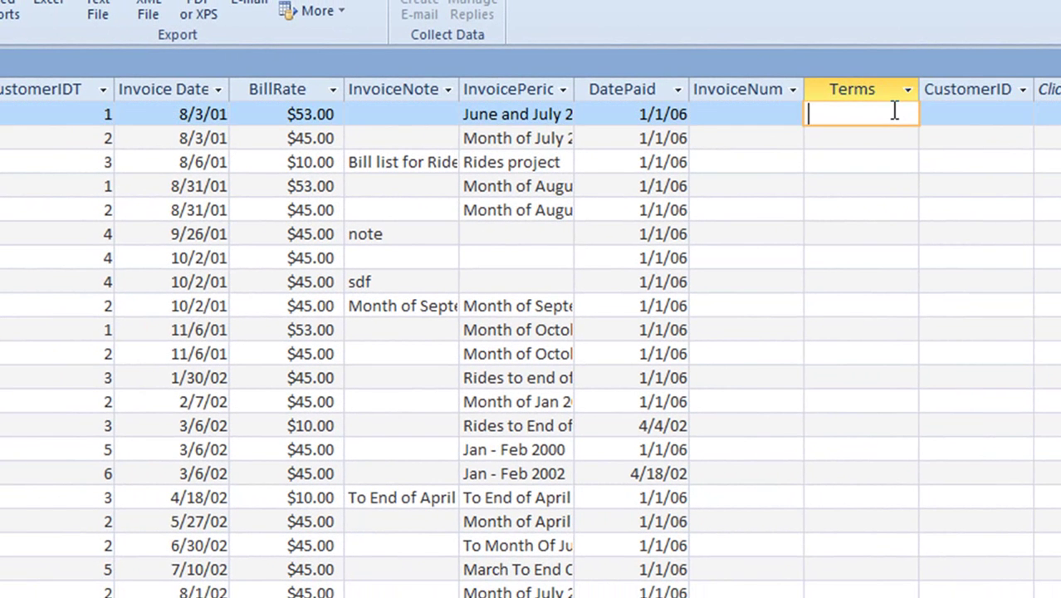
left_click(992, 93)
left_click_drag(984, 86, 137, 121)
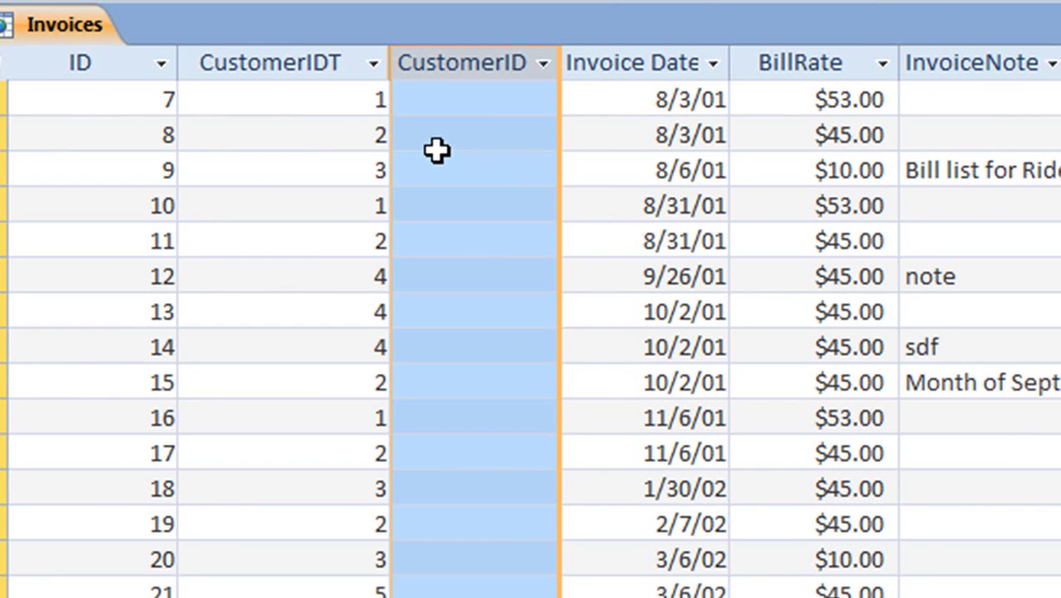
In the VBA Immediate window, execute currentdb.Execute "update invoices set CustomerID = CustomerIDT" to copy the old IDs into the lookup field
key("alt+F11")
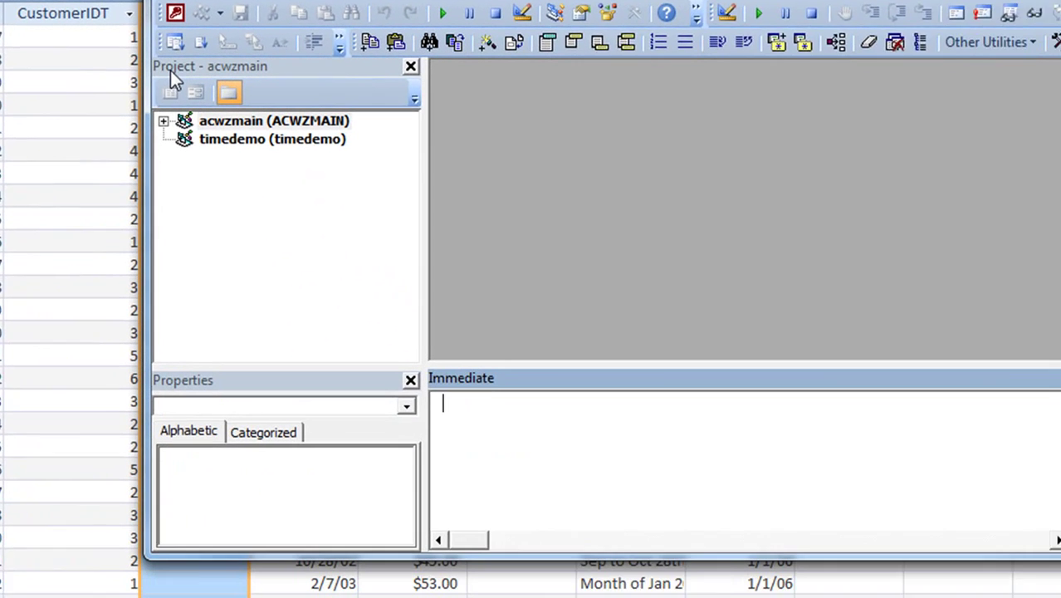
type("currentdb.Ex")
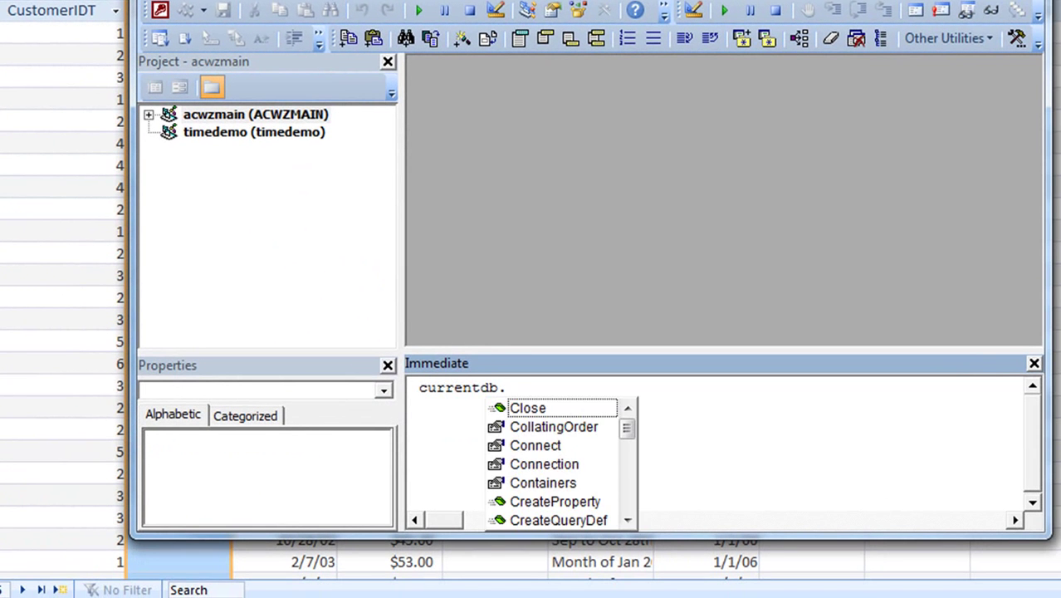
type("e")
key("Tab")
type("\"")
type("update invoic")
type("es set CustomerID = CustomerIDT")
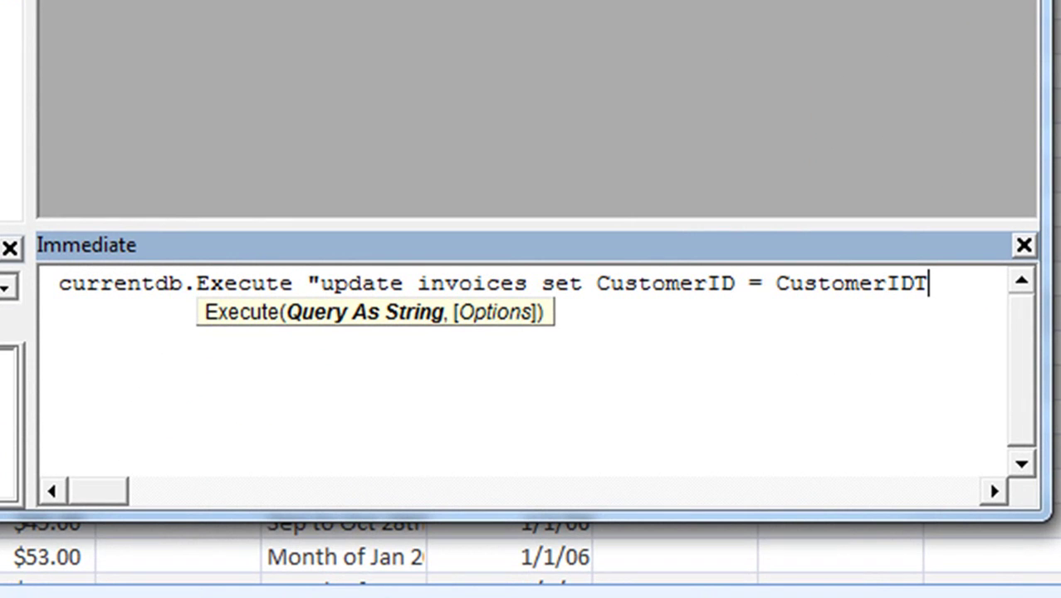
type("\"")
key("Return")
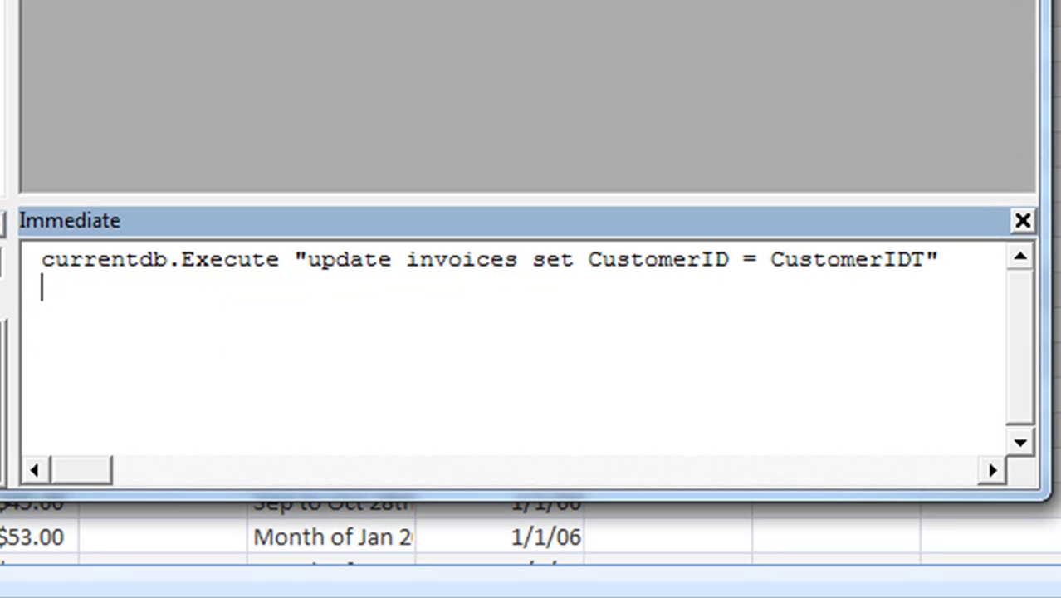
Return to the Invoices datasheet and permanently delete the CustomerIDT field
key("alt+Tab")
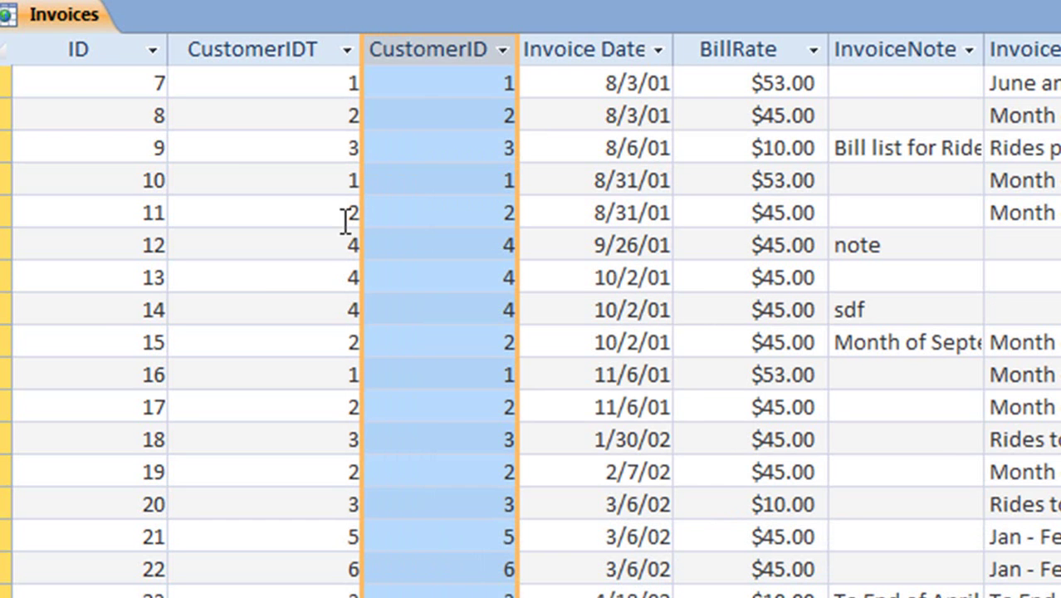
left_click(259, 47)
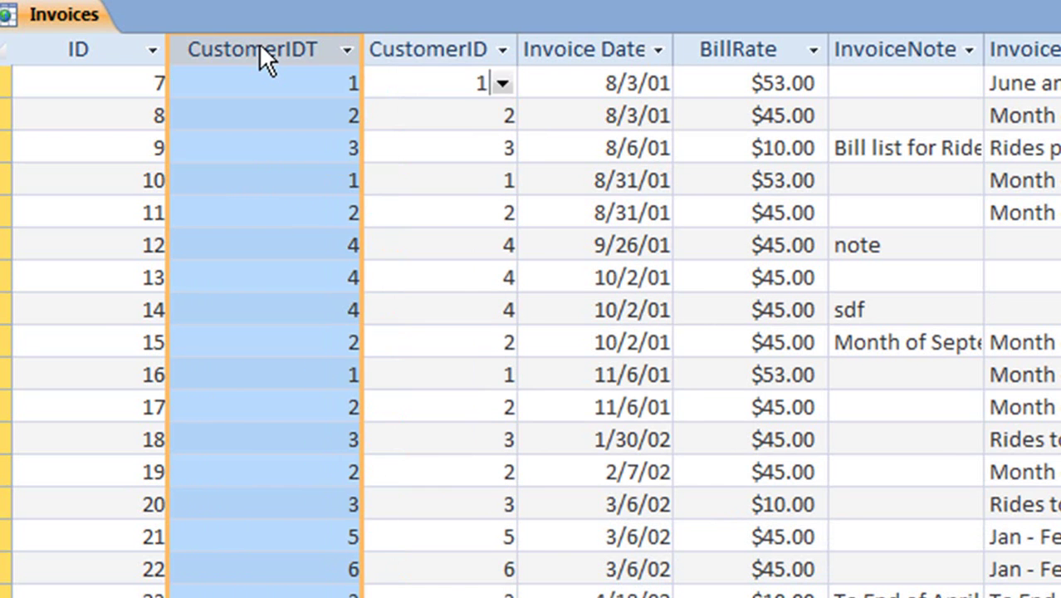
right_click(254, 41)
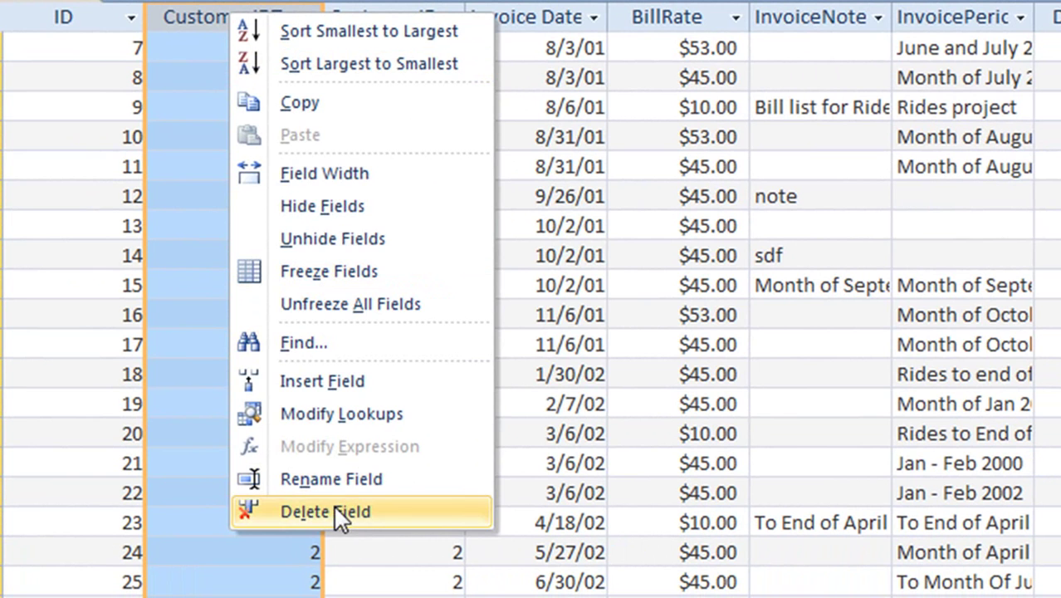
left_click(333, 510)
left_click(599, 397)
left_click(622, 408)
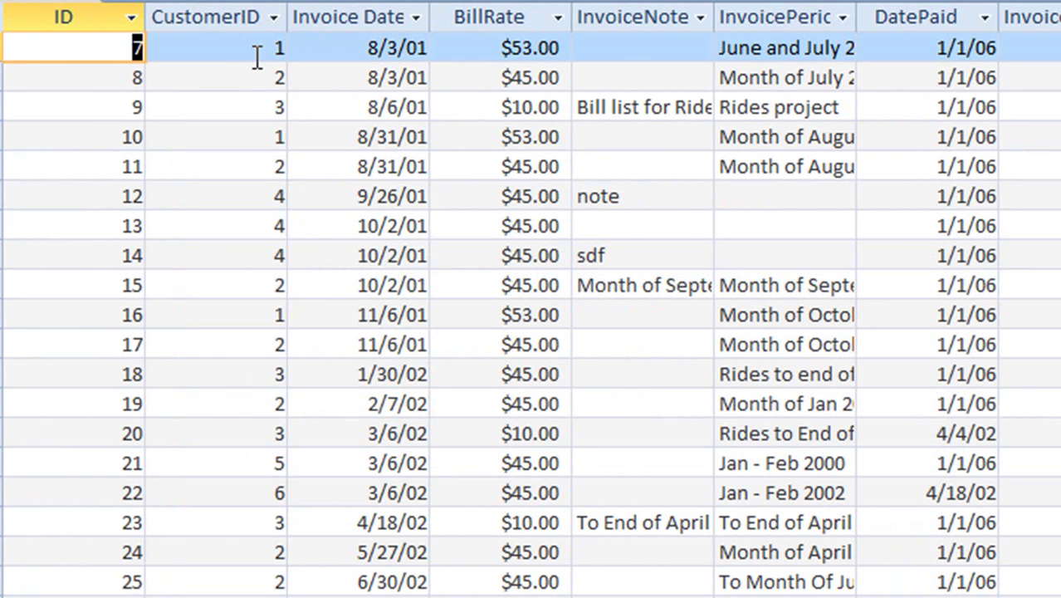
Make the CustomerID field of the Invoices table indexed
left_click(250, 47)
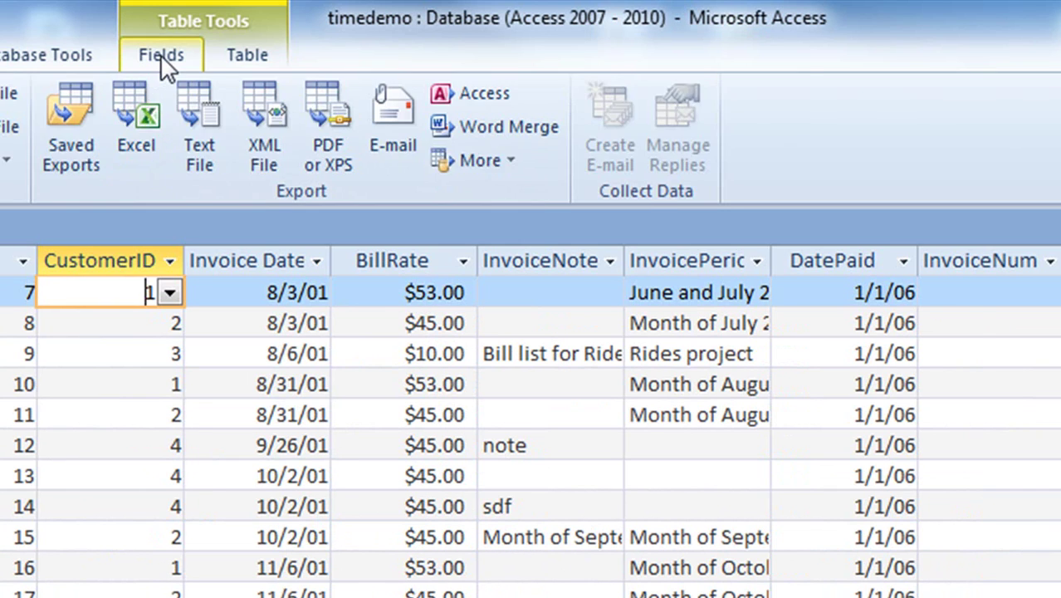
left_click(161, 53)
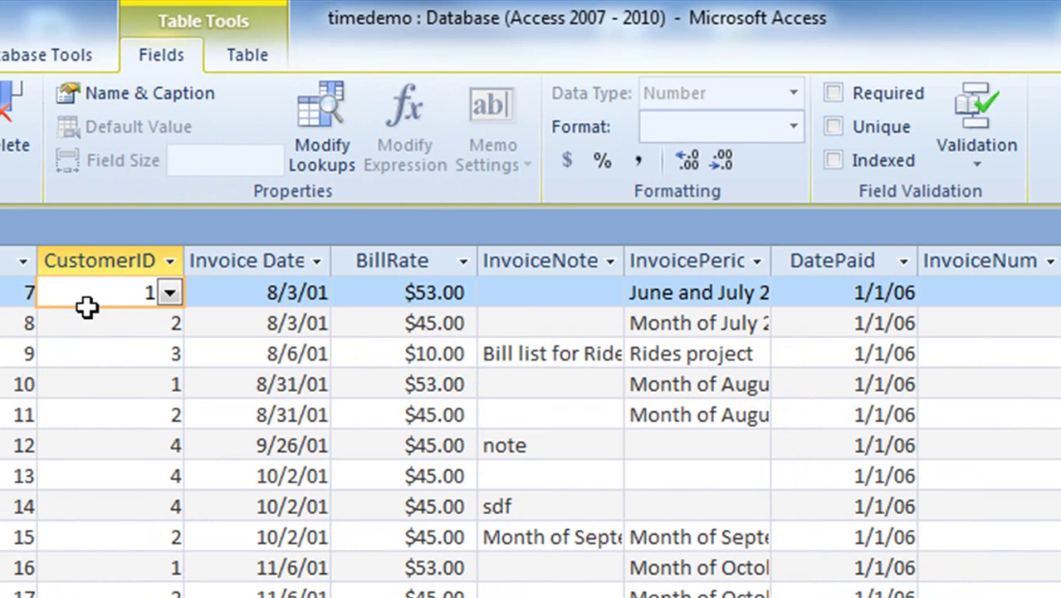
left_click(835, 160)
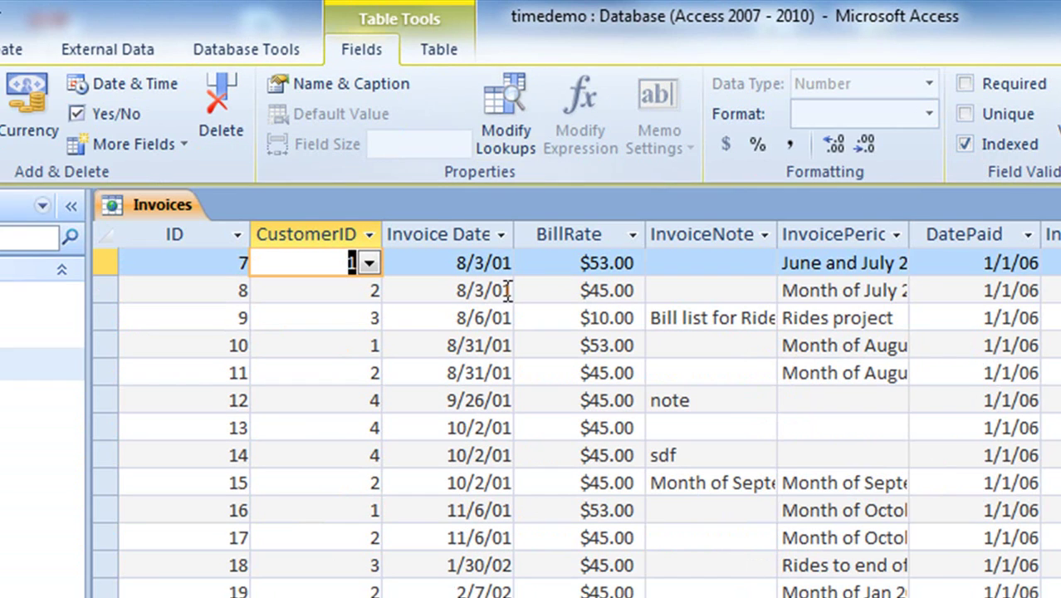
Modify the CustomerID lookup to enable data integrity with Cascade Delete, keeping its other settings, and close the Invoices table
left_click(504, 125)
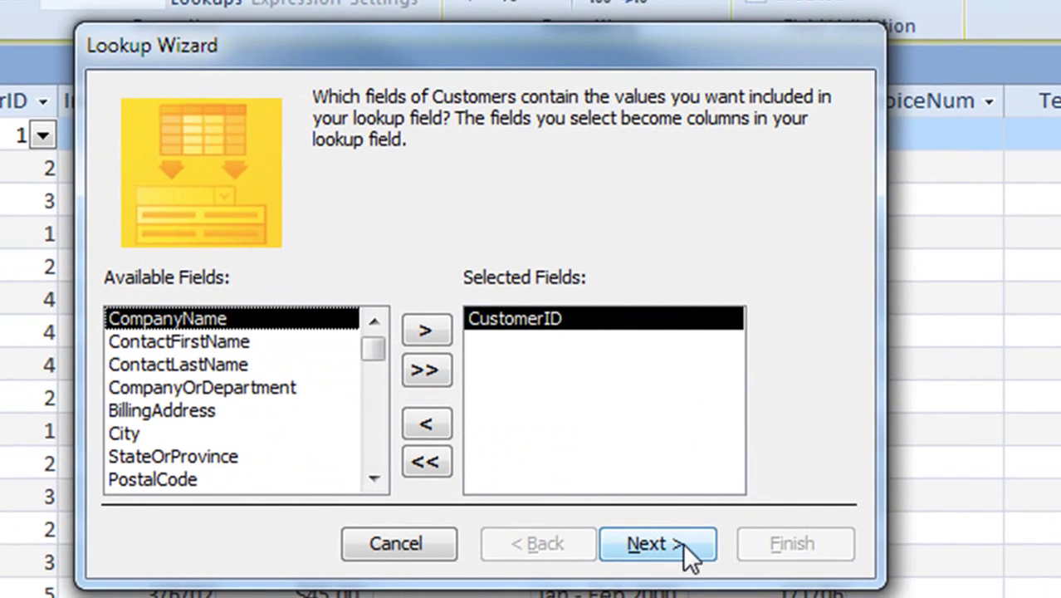
left_click(692, 548)
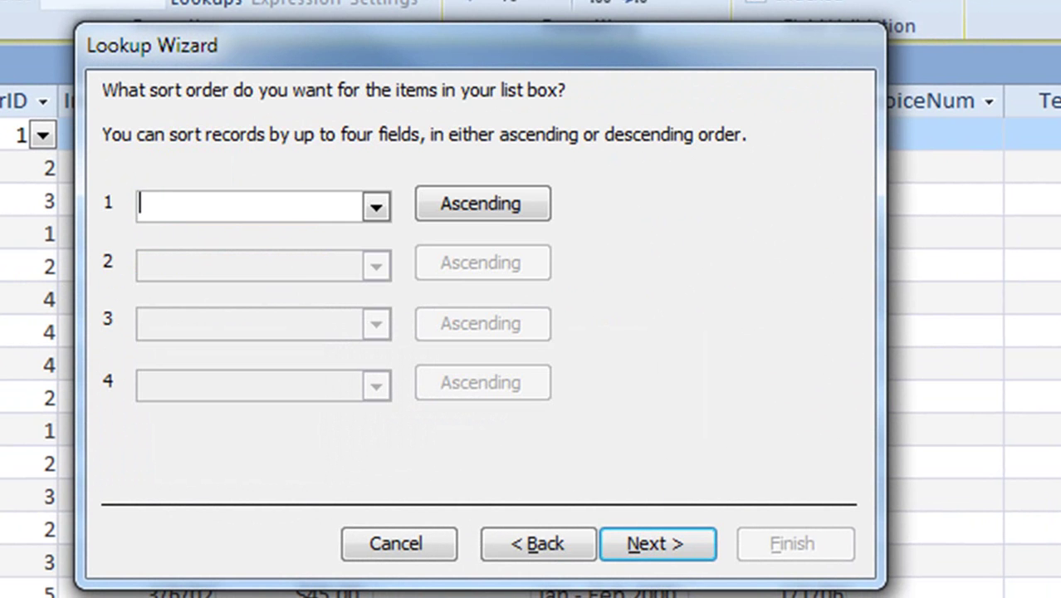
left_click(654, 548)
left_click(653, 547)
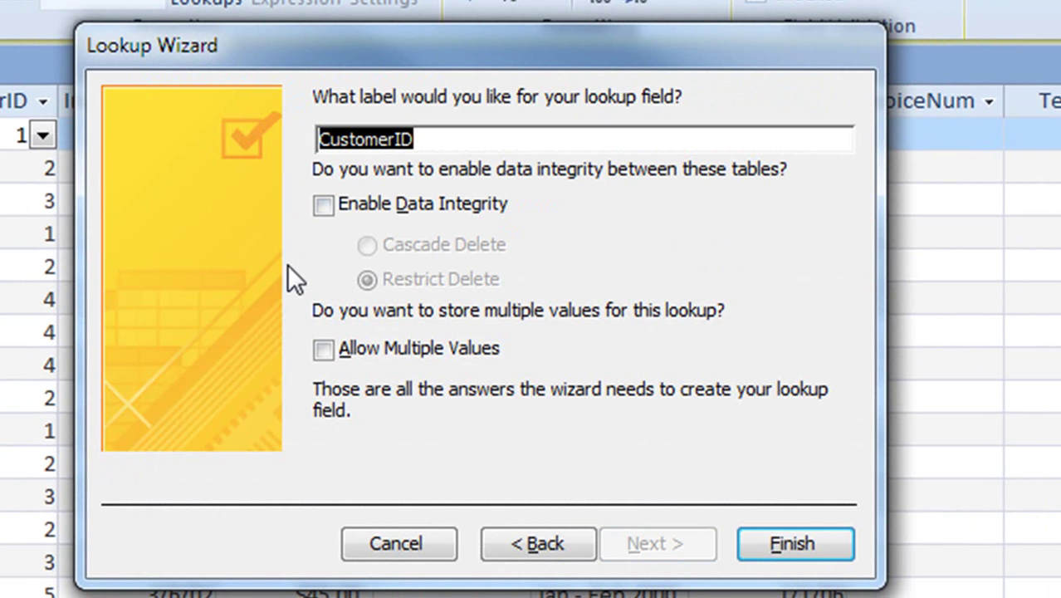
left_click(324, 206)
left_click(362, 246)
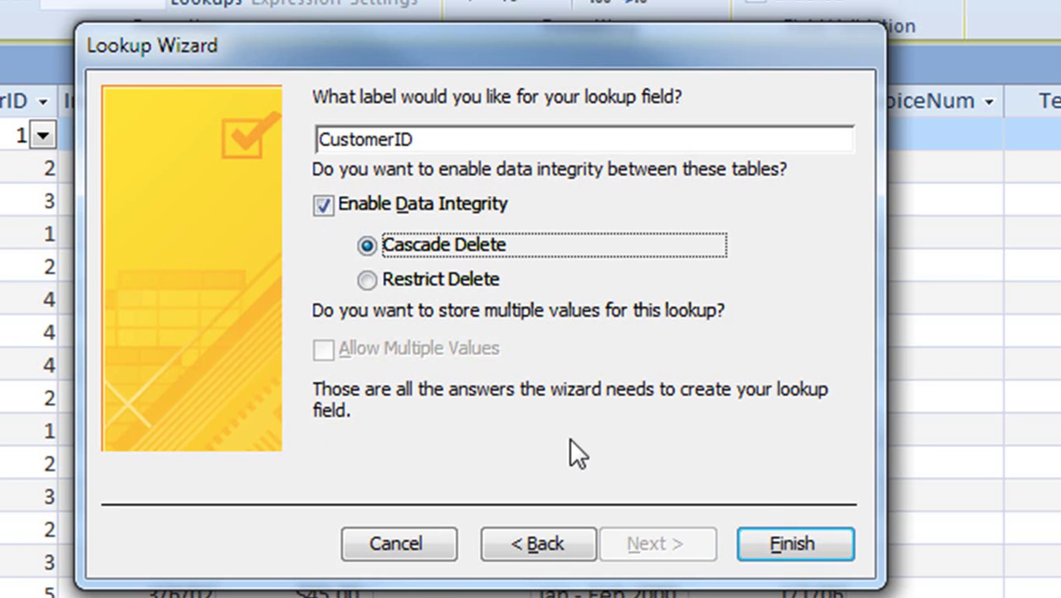
left_click(785, 540)
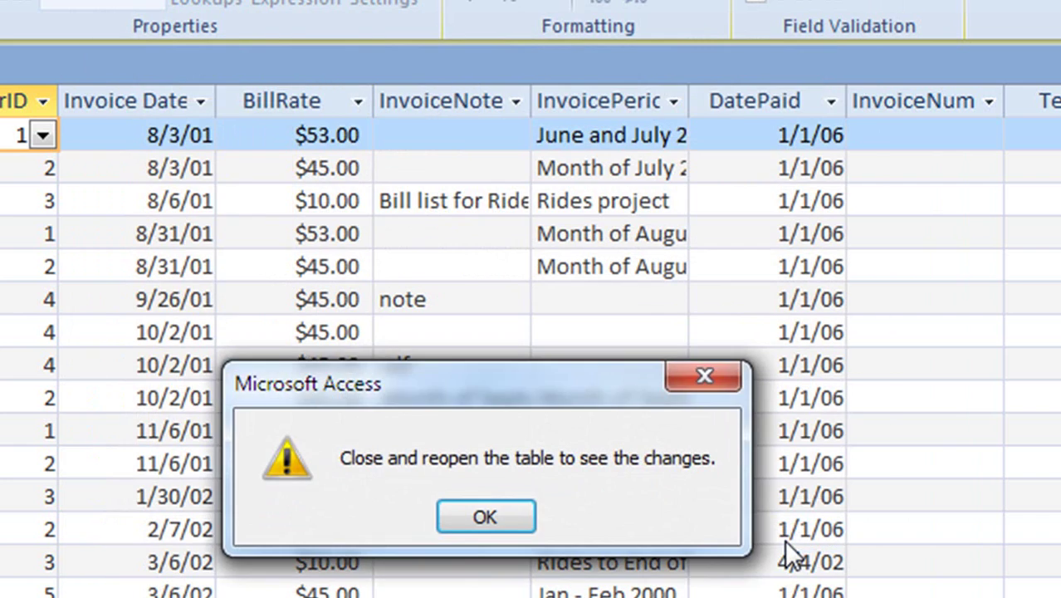
left_click(487, 515)
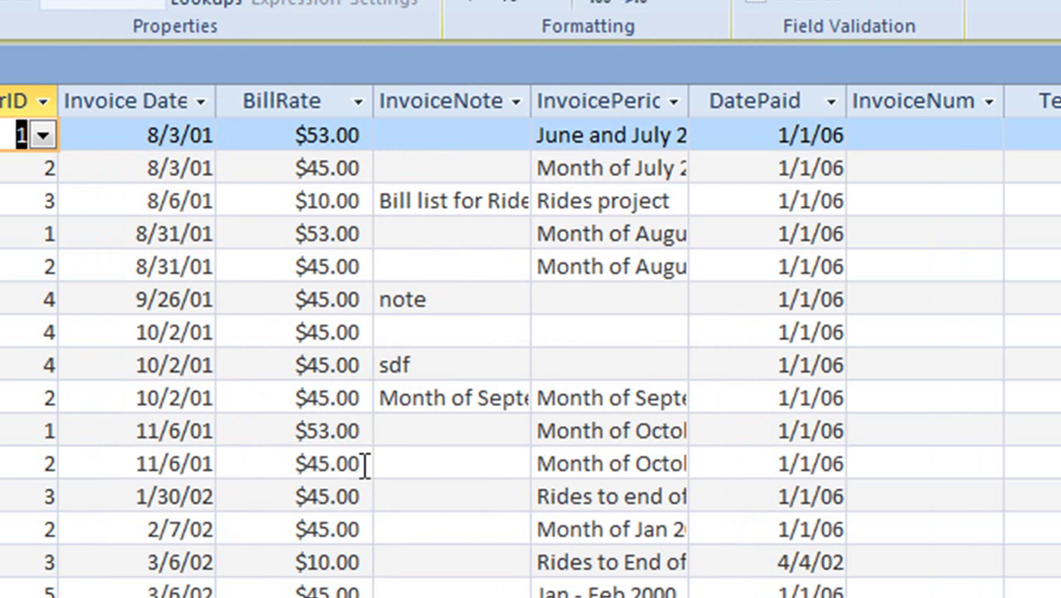
key("ctrl+w")
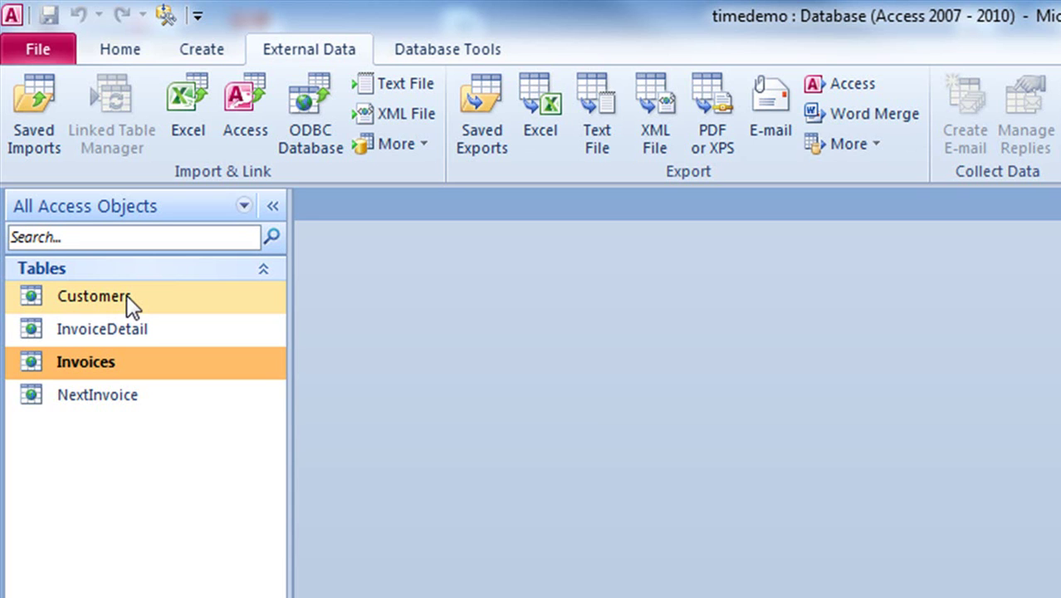
Open the InvoiceDetail table and widen its InvoiceId column
left_click(235, 334)
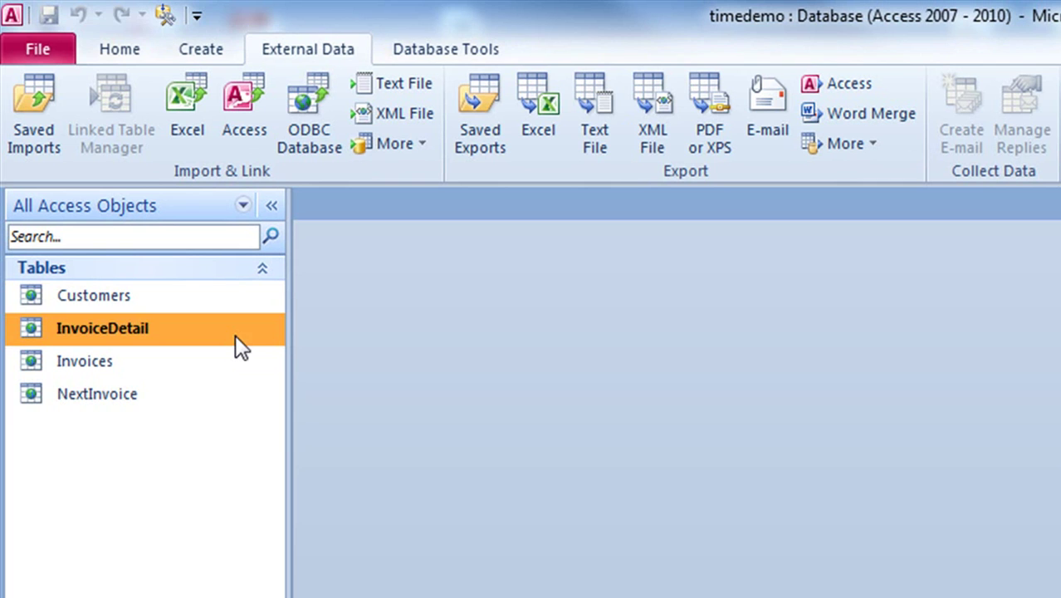
double_click(97, 327)
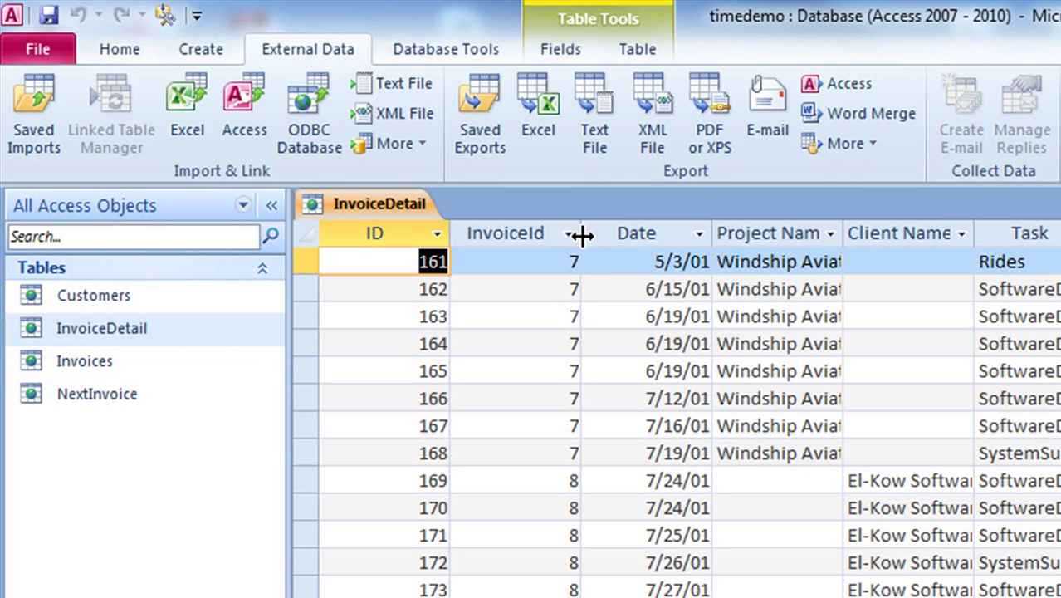
left_click_drag(580, 232, 617, 233)
Rename the InvoiceId field of the InvoiceDetail table to InvoiceIdT
left_click(532, 235)
right_click(531, 235)
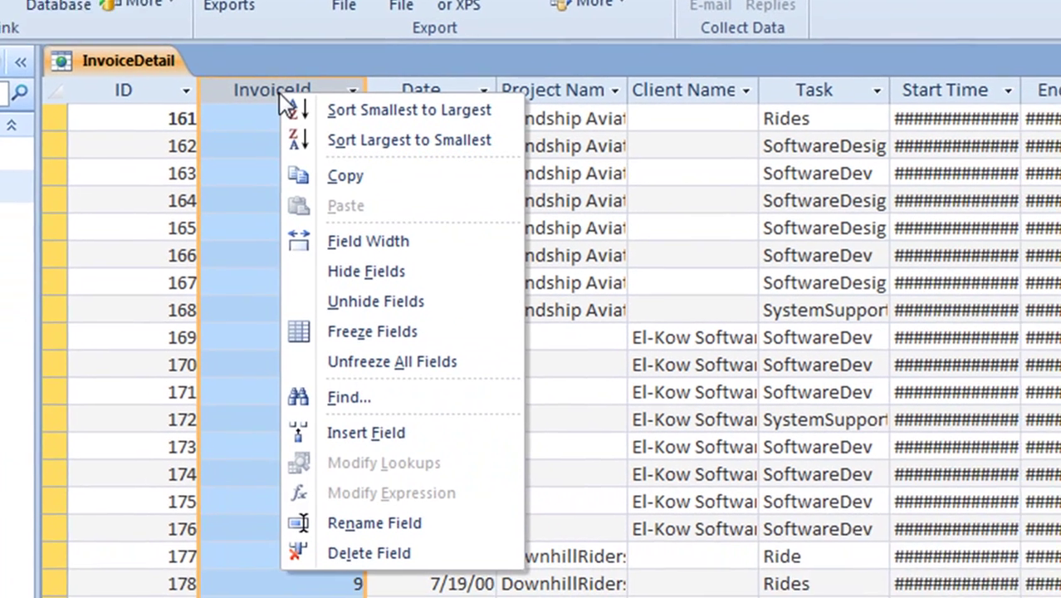
left_click(336, 499)
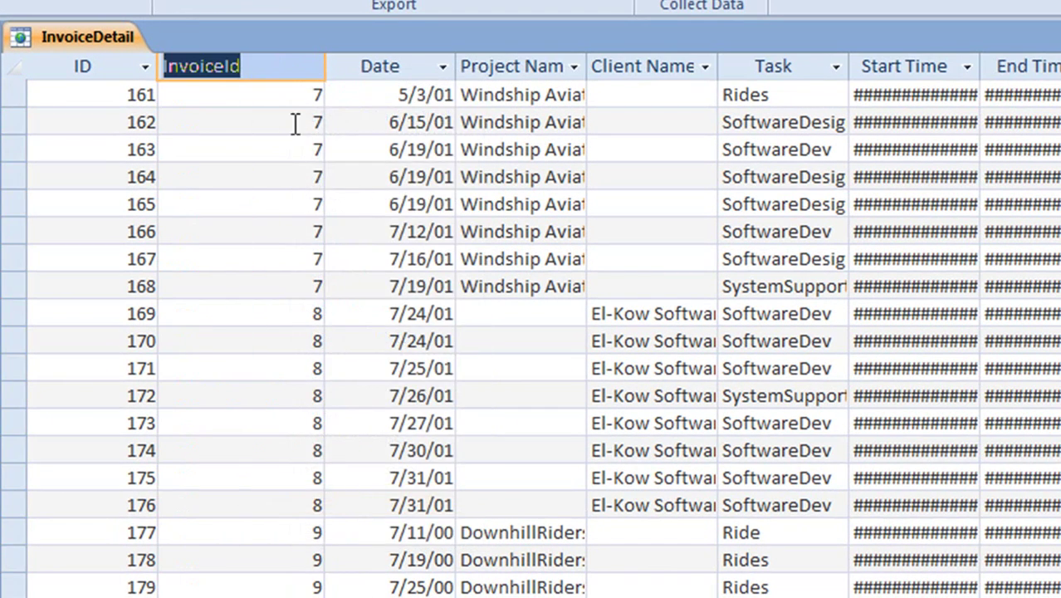
left_click(291, 66)
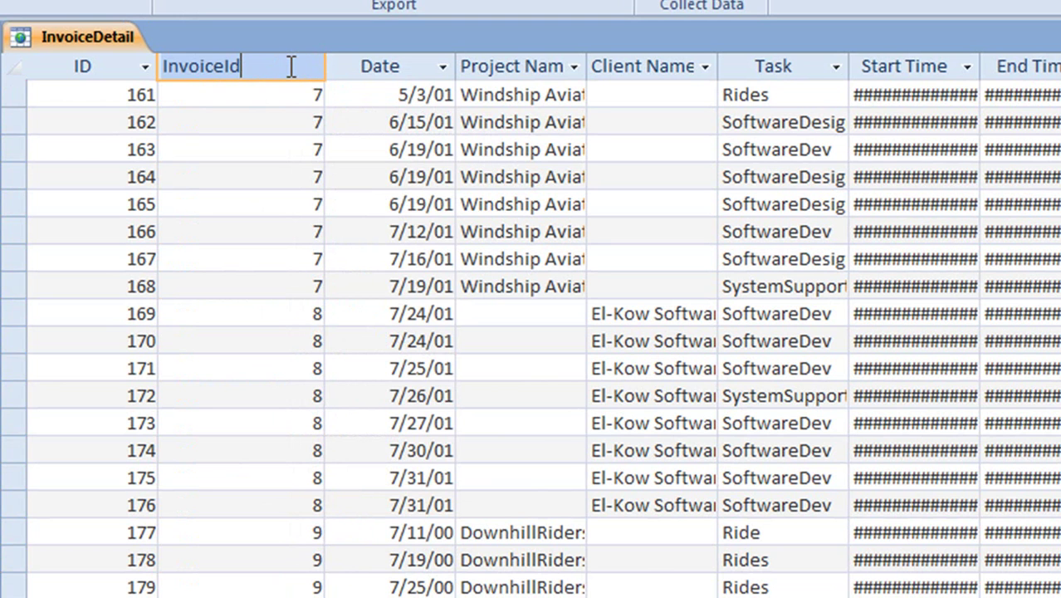
type("T")
key("Return")
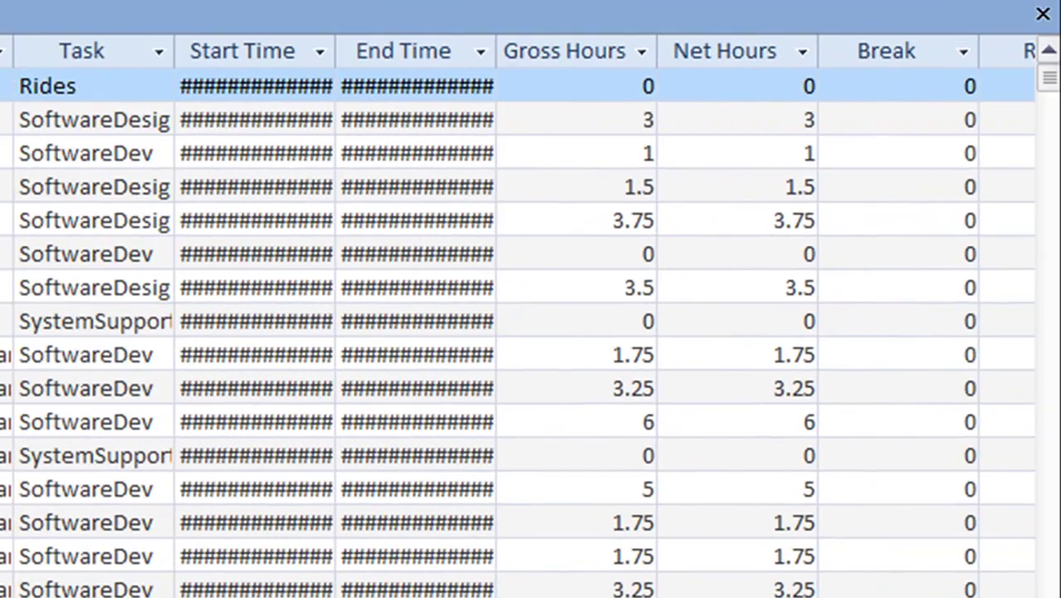
Start a new Lookup & Relationship field at the end of InvoiceDetail that gets its values from the Invoices table
scroll(531, 333, "right", 10)
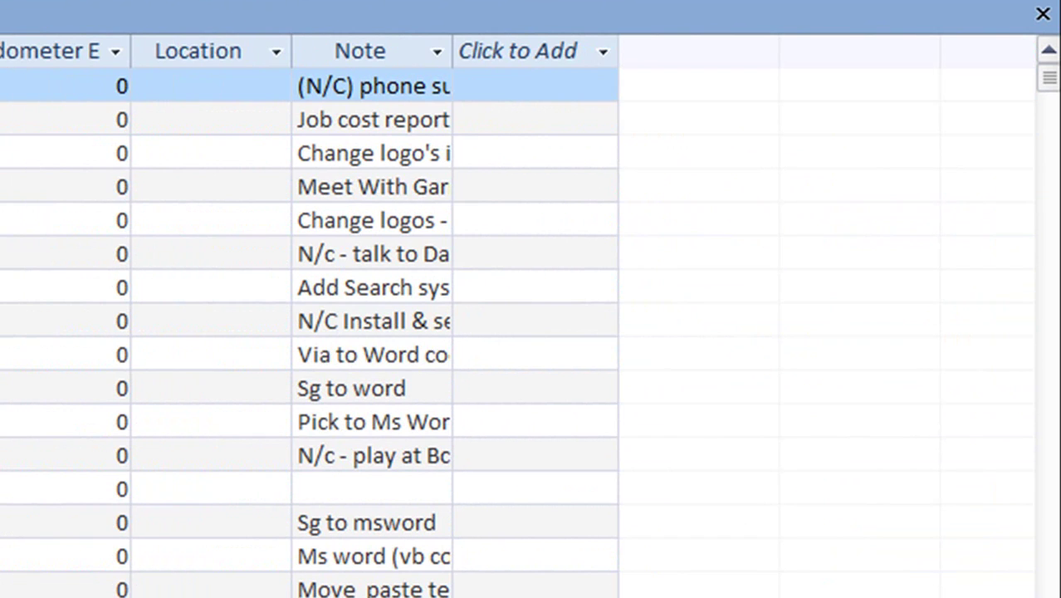
left_click(603, 52)
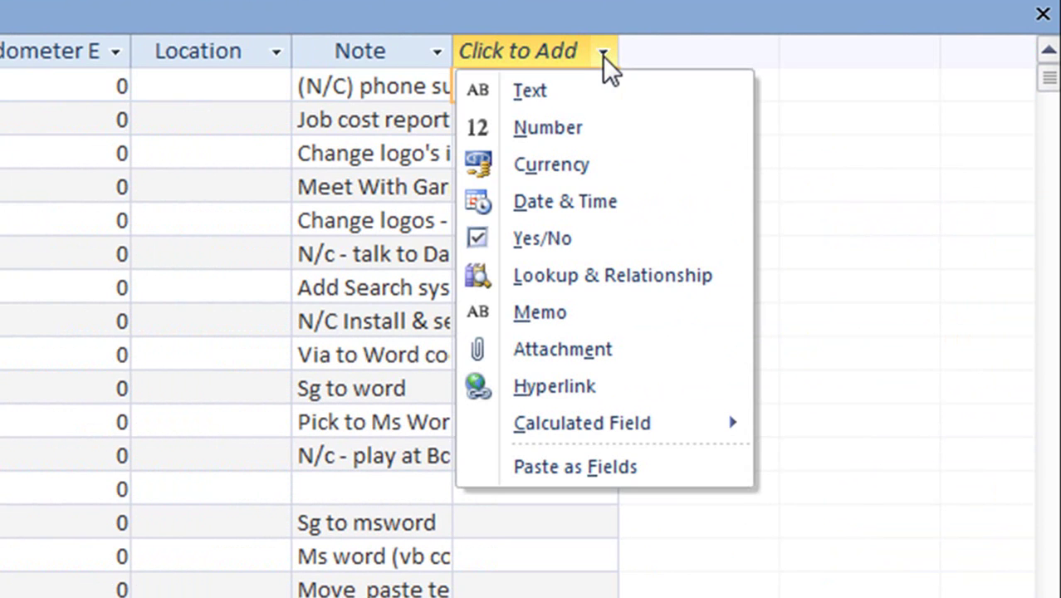
left_click(618, 277)
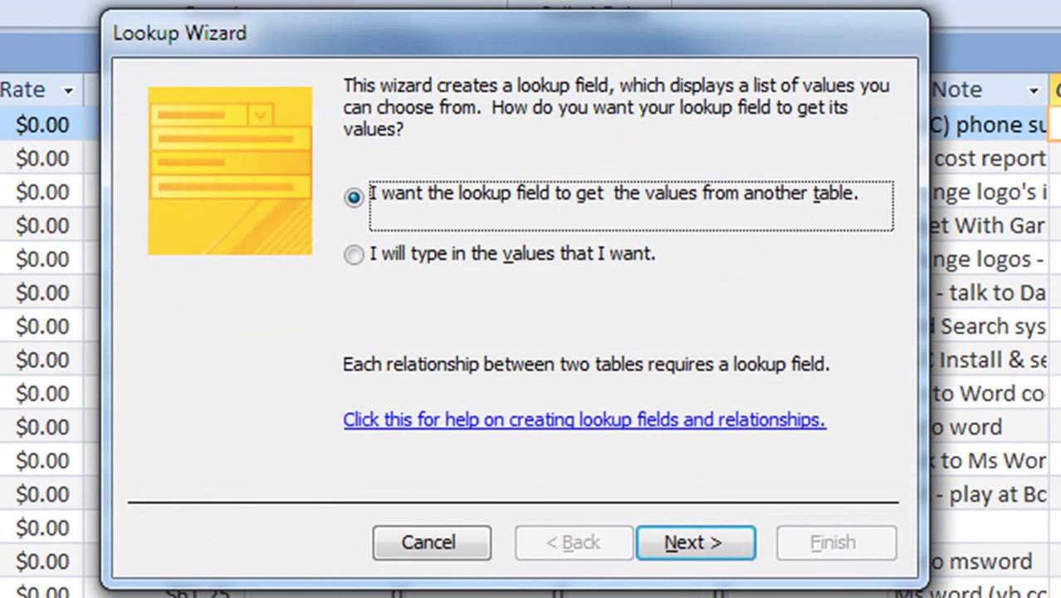
left_click(718, 544)
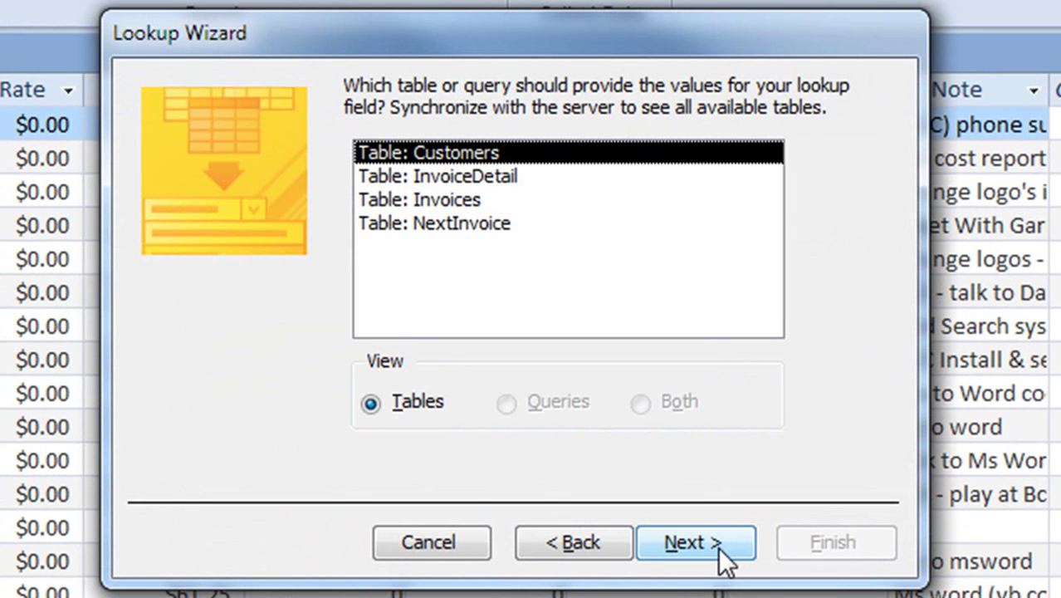
left_click(492, 180)
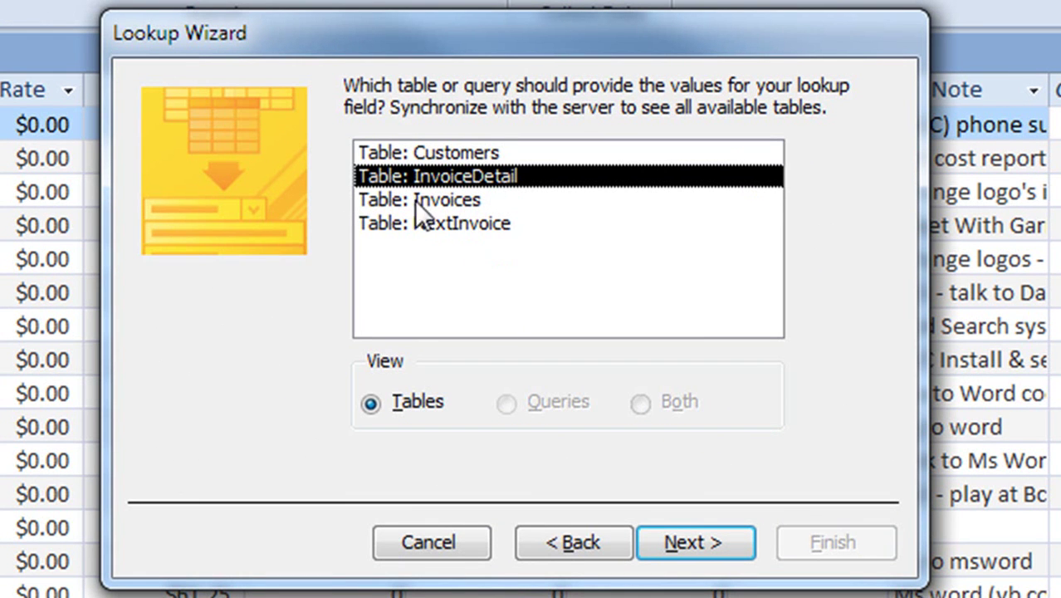
left_click(442, 204)
left_click(703, 540)
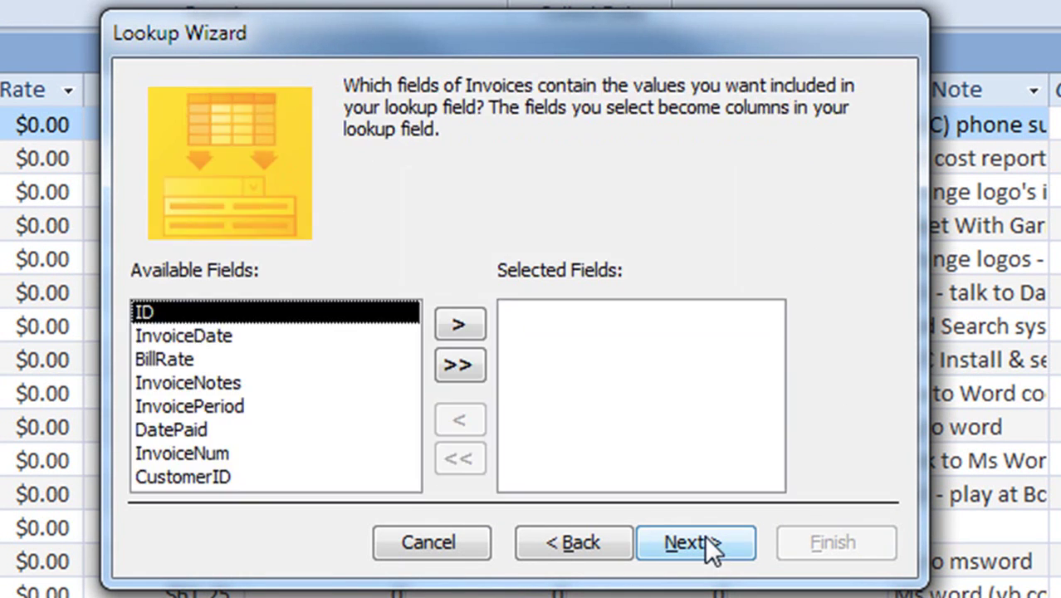
Include only the ID field of Invoices in the lookup, leave it unsorted, and accept the default column layout
left_click(473, 321)
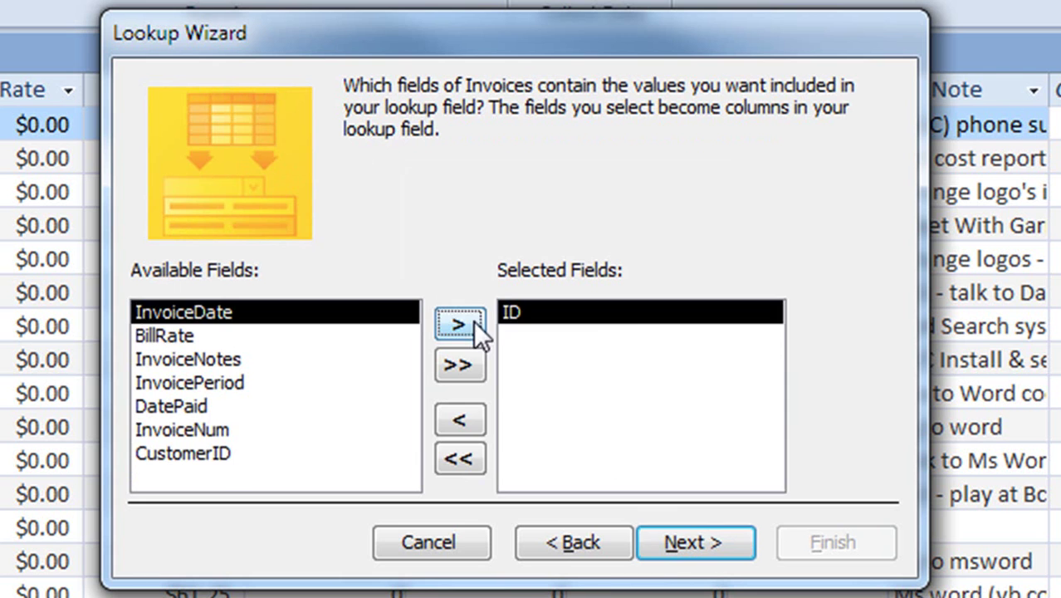
left_click(727, 539)
left_click(704, 537)
left_click(704, 538)
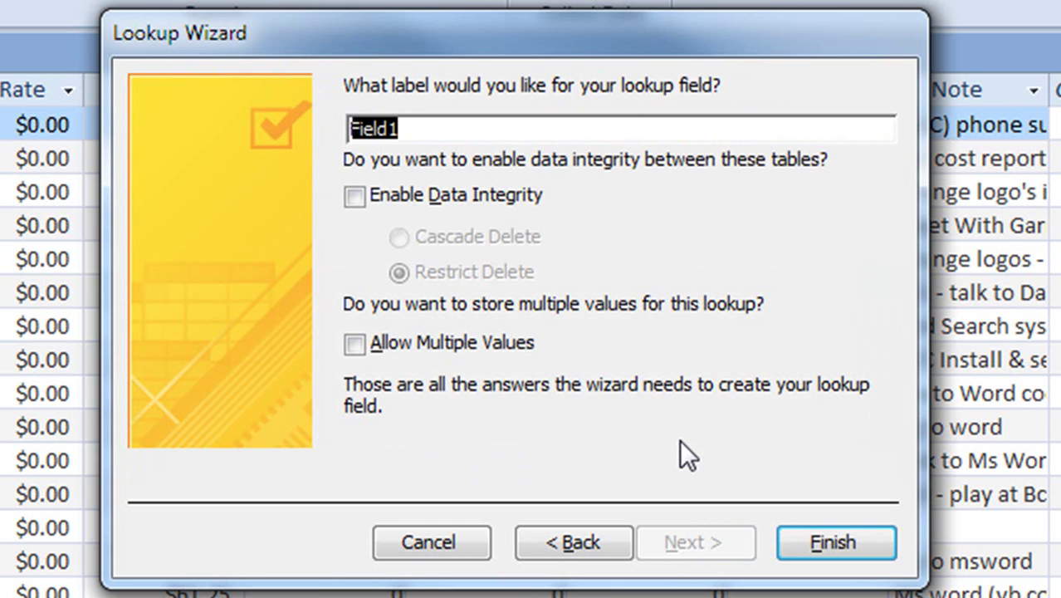
Label the lookup field InvoiceID and create it with data integrity left off
type("iNVOIC")
key("BackSpace")
key("BackSpace")
key("BackSpace")
key("BackSpace")
key("BackSpace")
key("BackSpace")
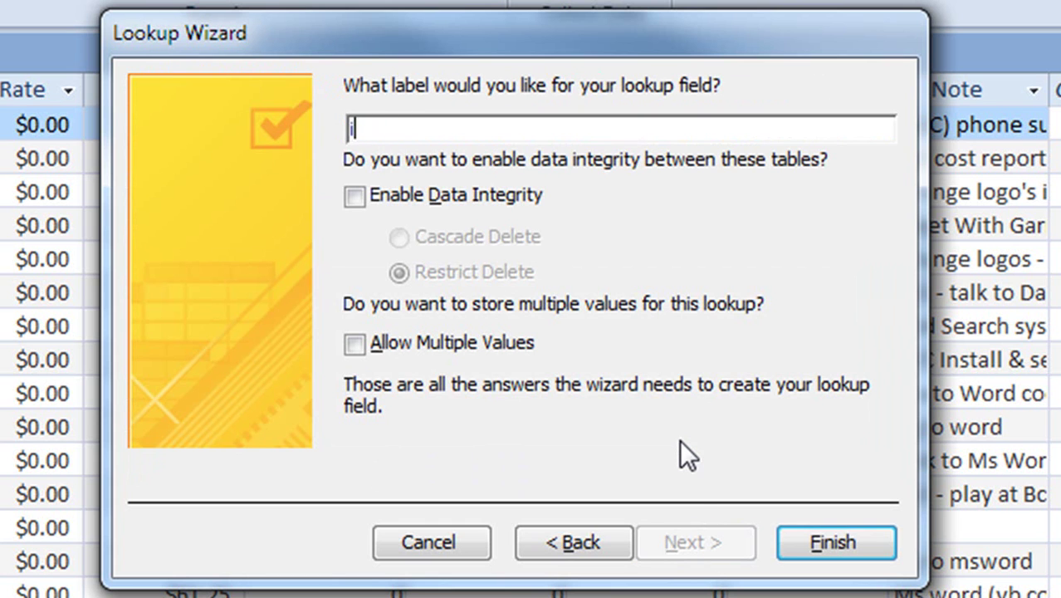
type("InvoiceID")
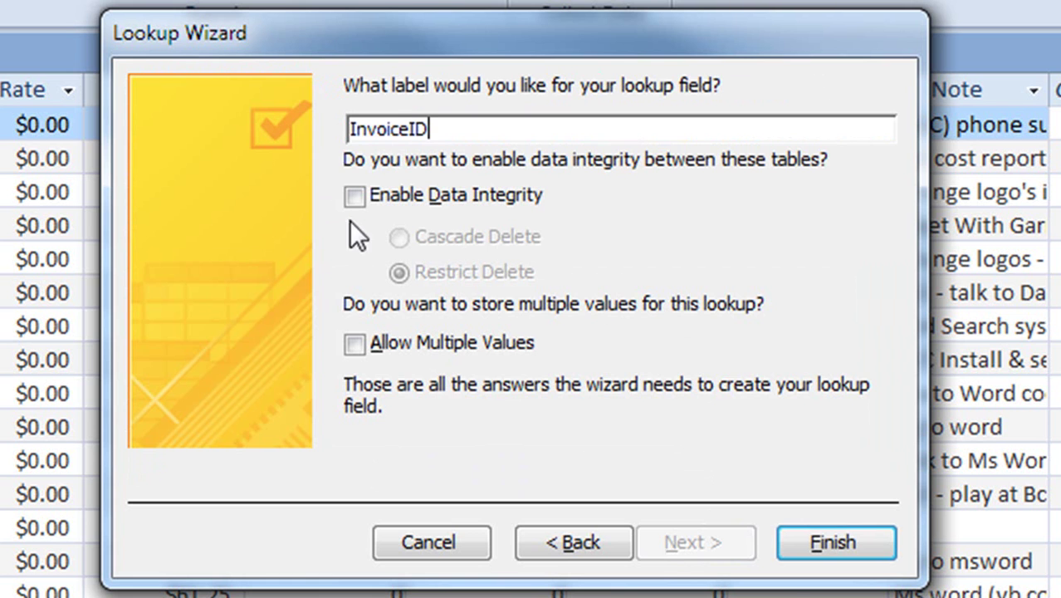
left_click(813, 549)
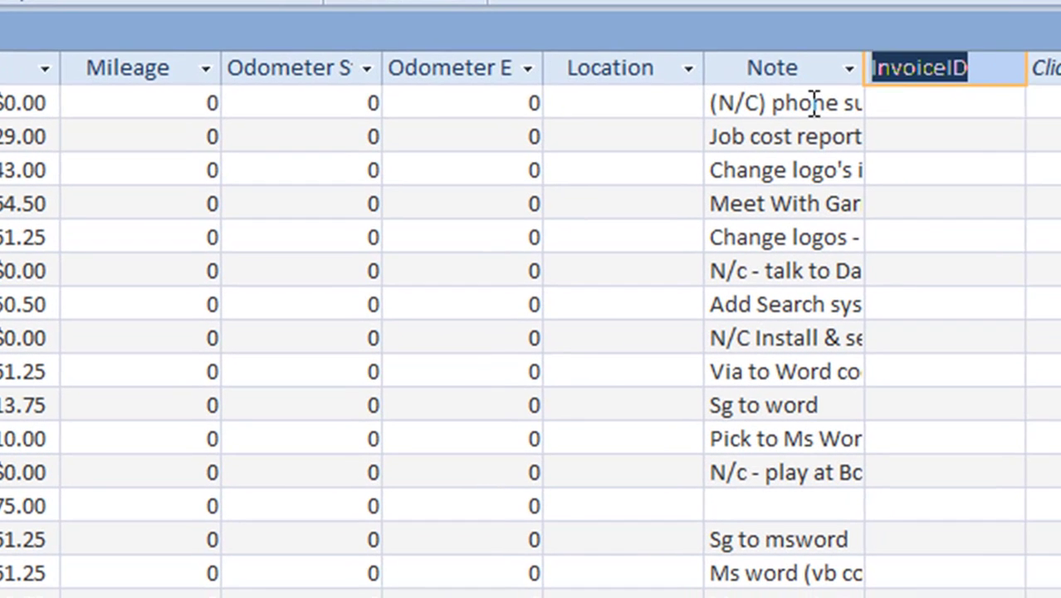
Move the new InvoiceID column of the InvoiceDetail datasheet next to the InvoiceIdT column
left_click(812, 103)
left_click(890, 93)
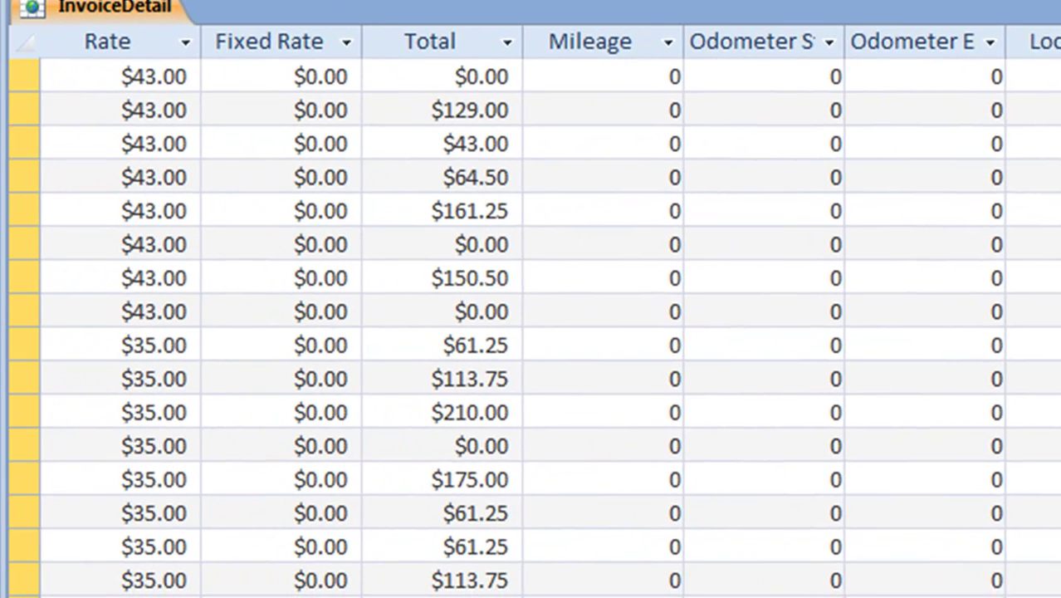
left_click_drag(1052, 57, 488, 104)
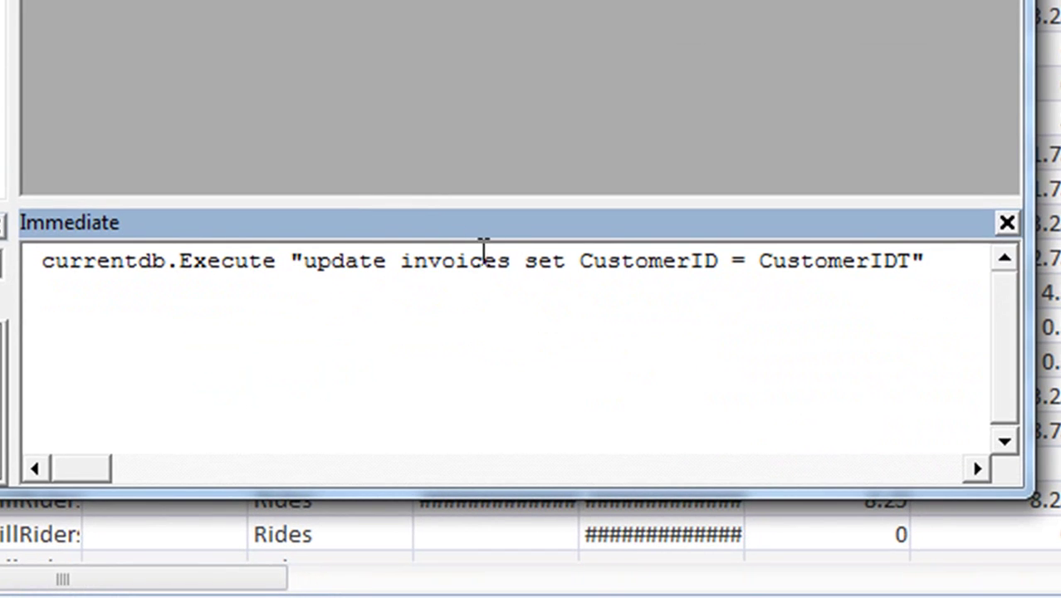
Edit the update statement to "update invoiceDetail set InvoiceID = InvoiceIDt" and execute it in the Immediate window
left_click(511, 261)
key("BackSpace")
type("Detail")
key("ctrl+Right")
key("ctrl+Right")
key("ctrl+shift+Right")
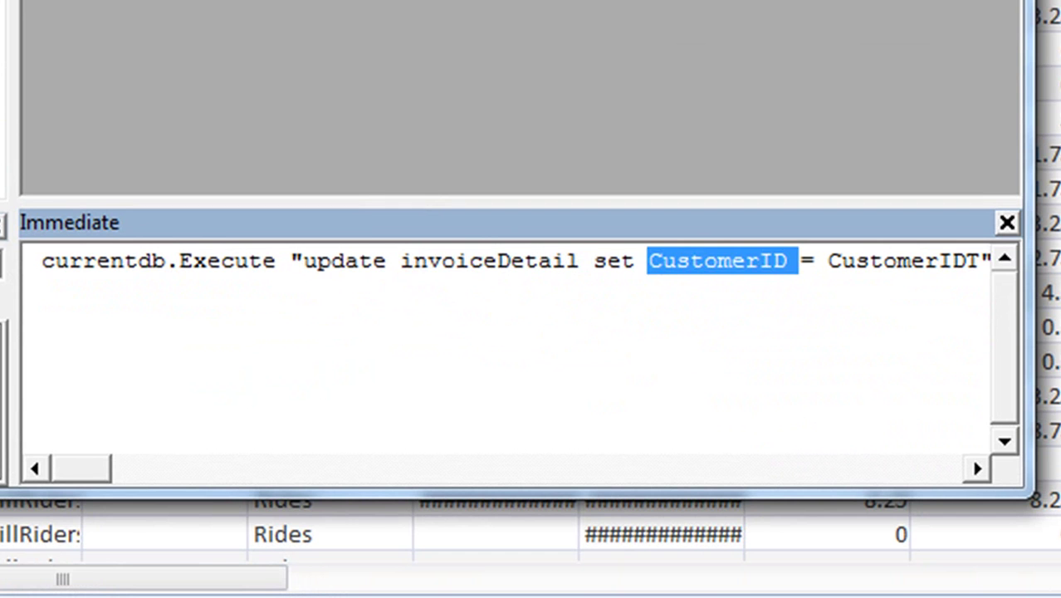
type("InvoiceID")
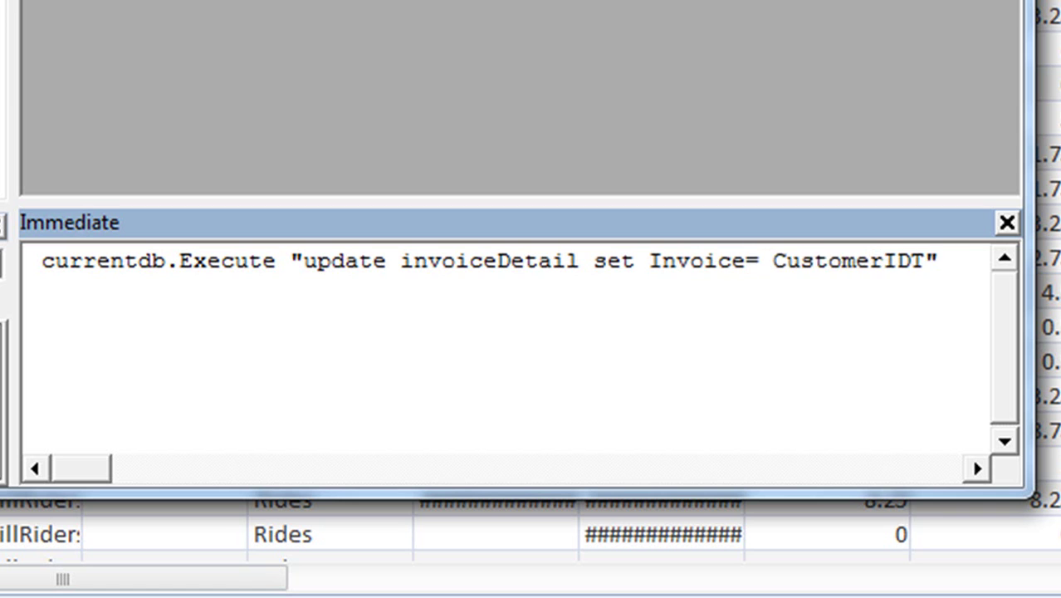
key("ctrl+Right")
key("ctrl+shift+Right")
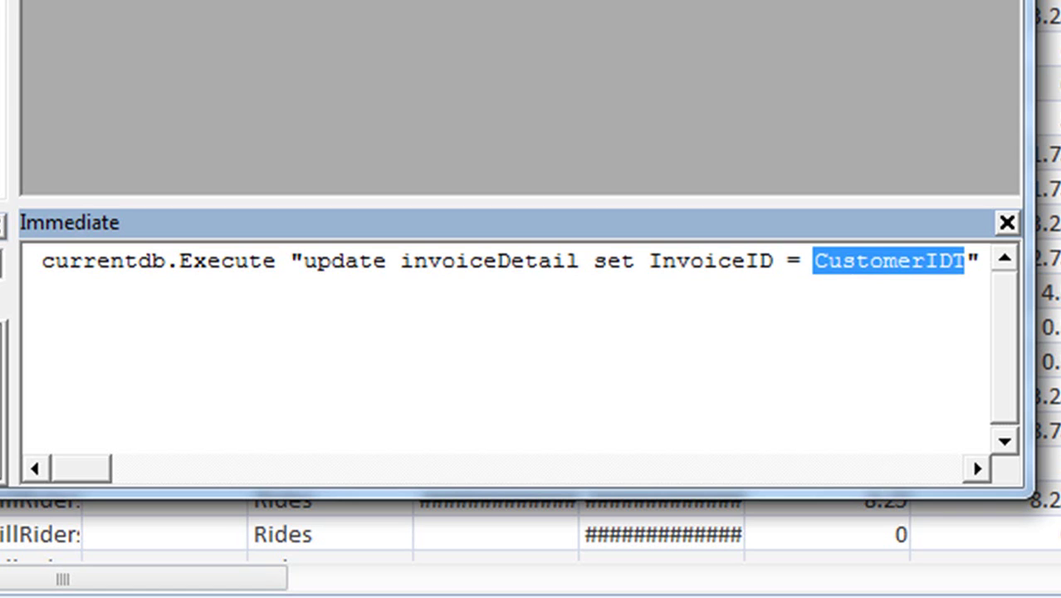
type("InvoiceID")
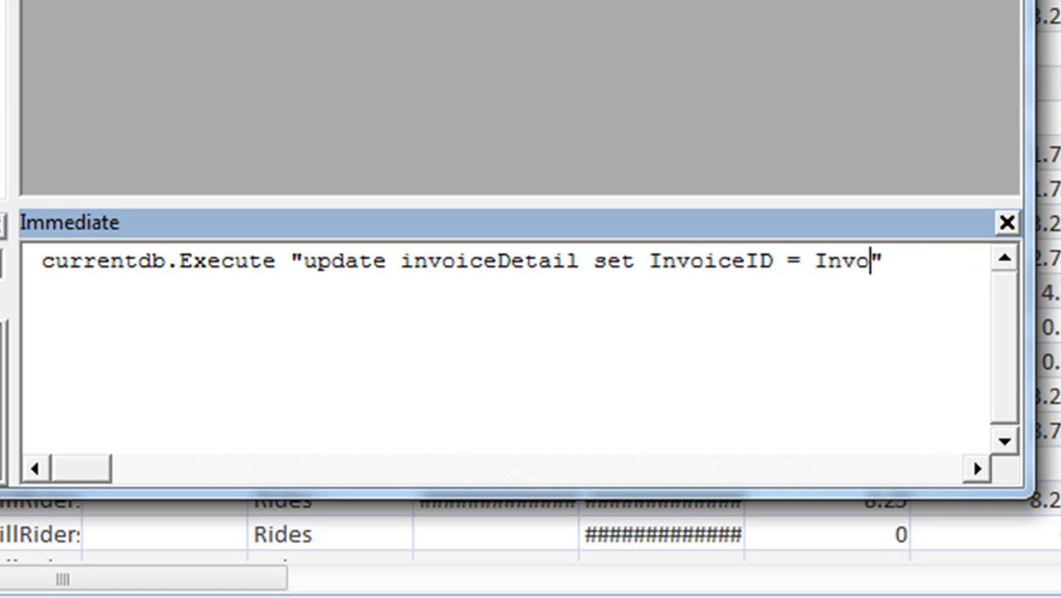
type("t")
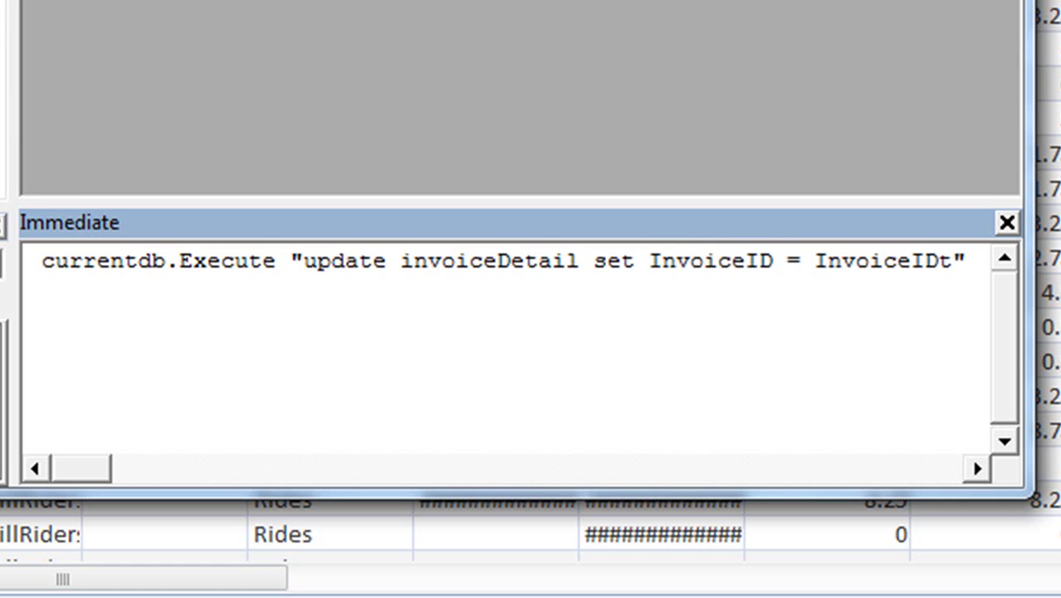
left_click(966, 260)
key("Return")
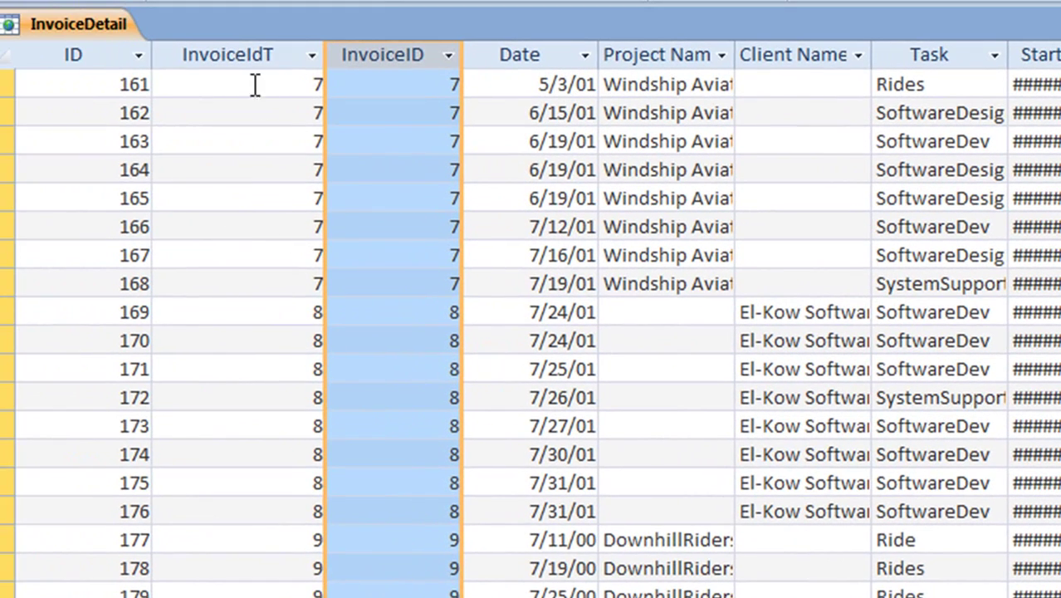
Delete the InvoiceIdT field from the InvoiceDetail table together with its indexes
left_click(232, 58)
right_click(228, 52)
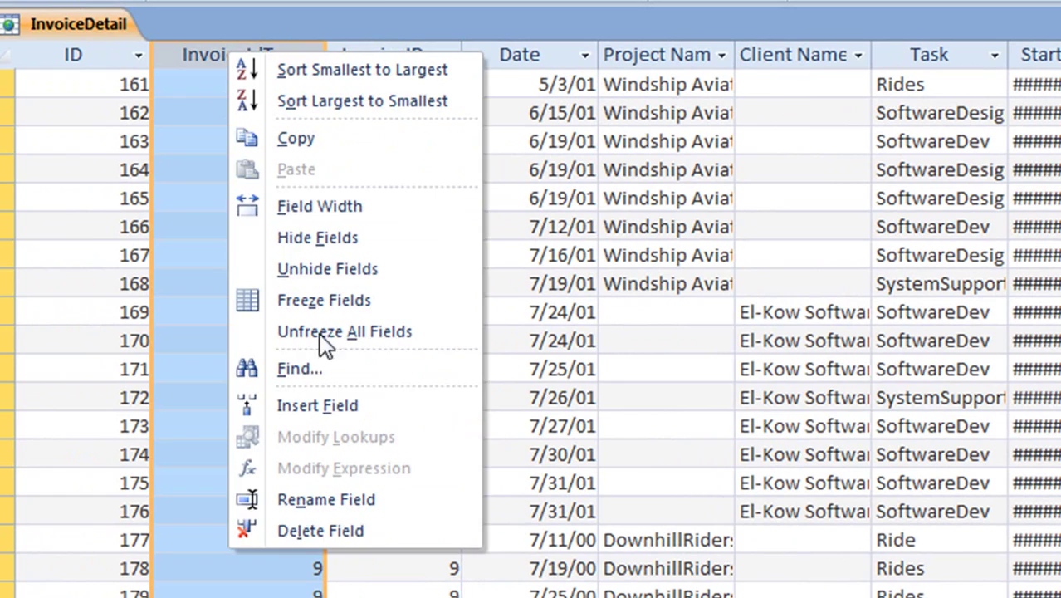
left_click(309, 530)
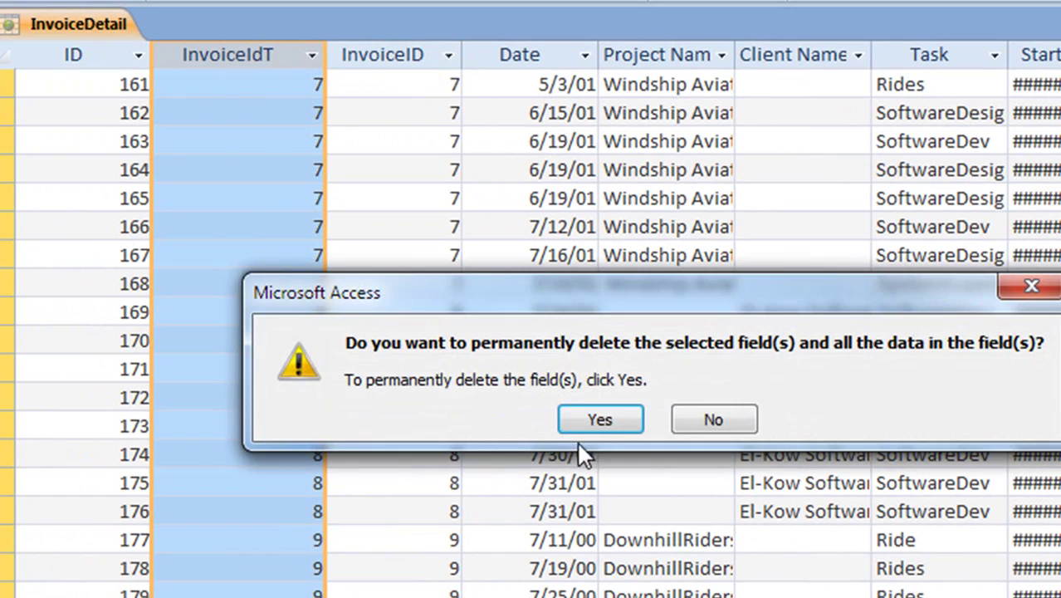
left_click(589, 420)
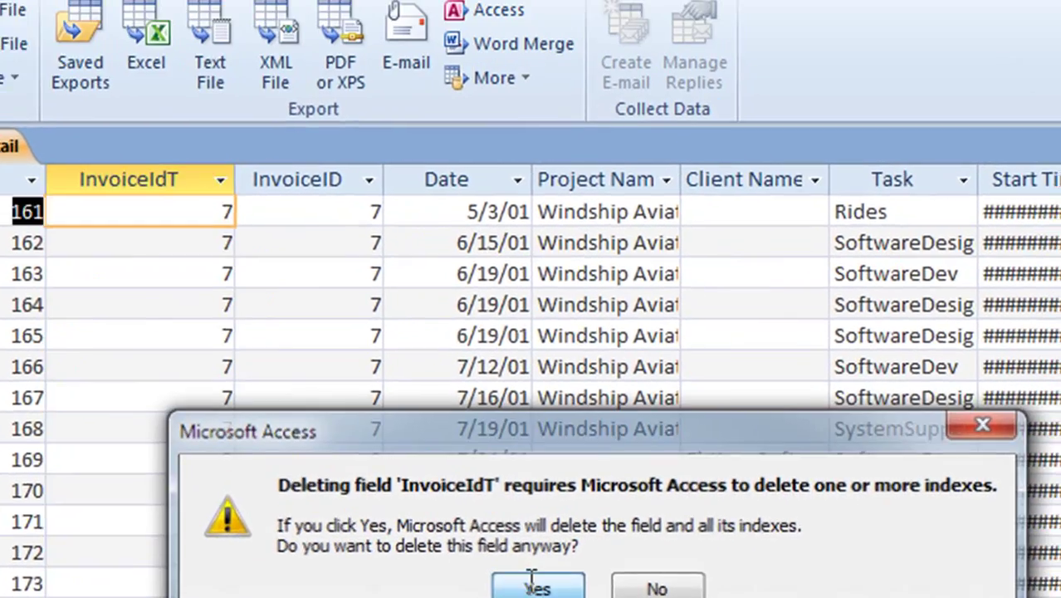
left_click(591, 433)
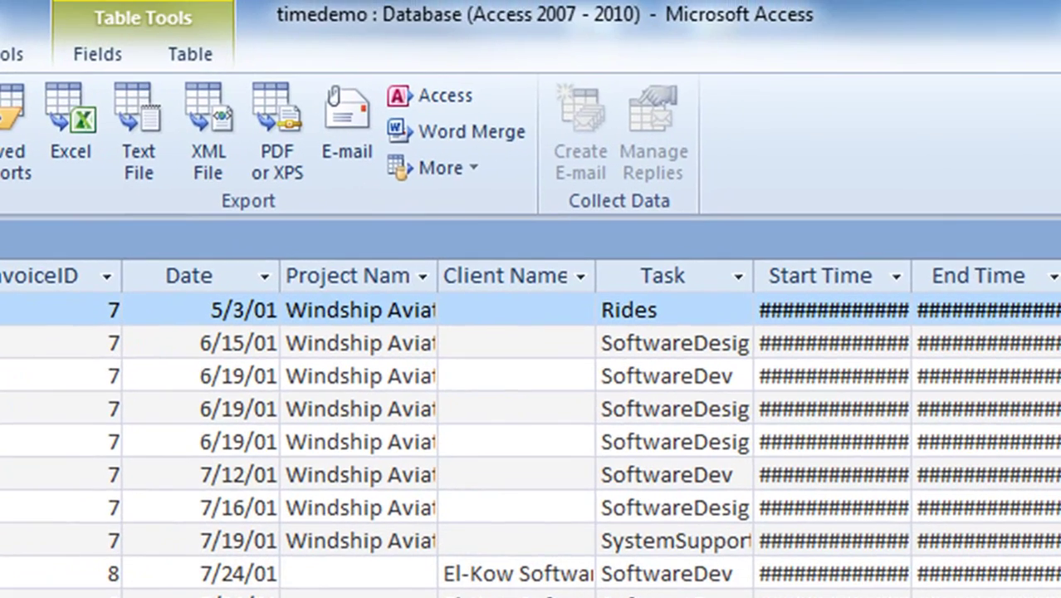
Modify the InvoiceID lookup of InvoiceDetail, keeping its ID source field, to enable data integrity with Cascade Delete
left_click(47, 310)
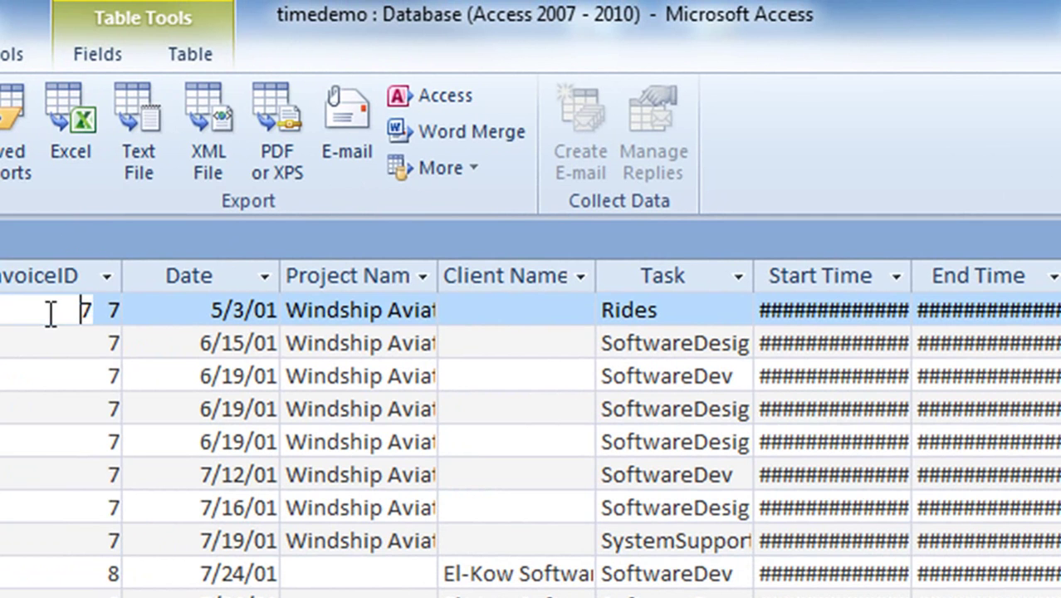
left_click(81, 54)
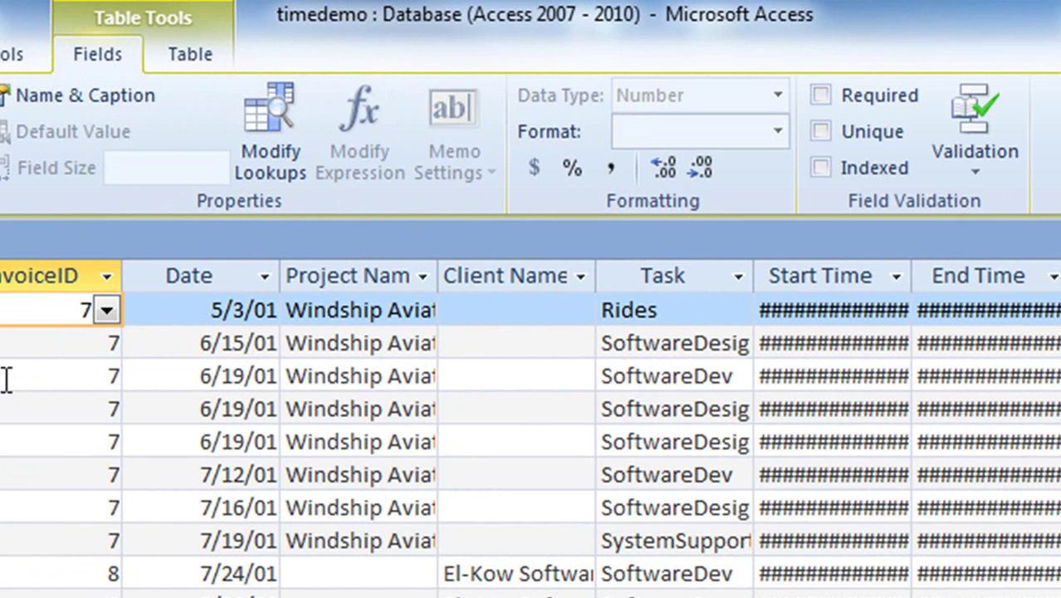
left_click(819, 170)
left_click(295, 174)
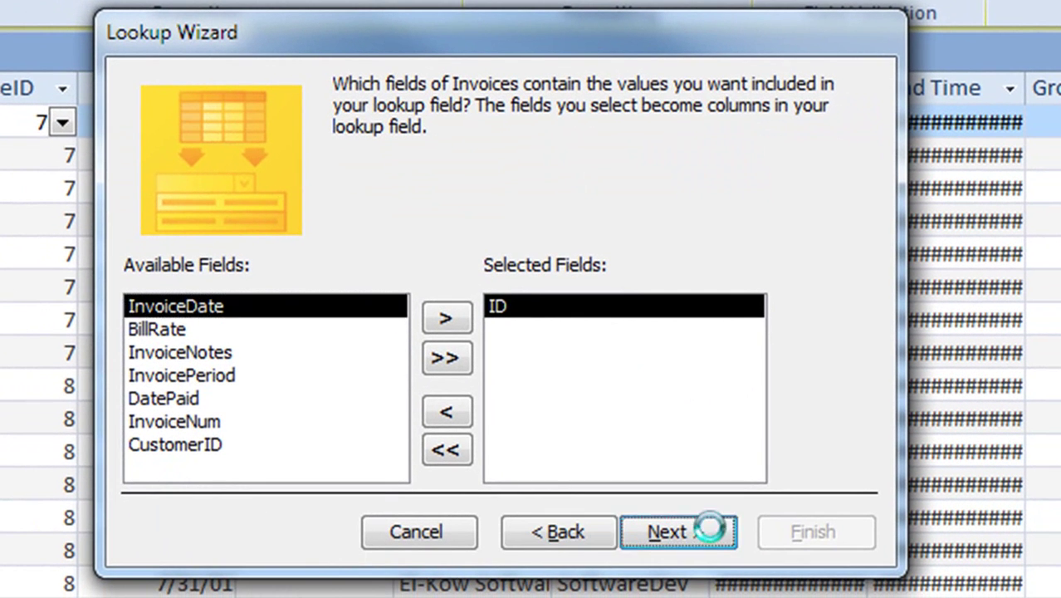
left_click(709, 526)
left_click(709, 526)
left_click(710, 526)
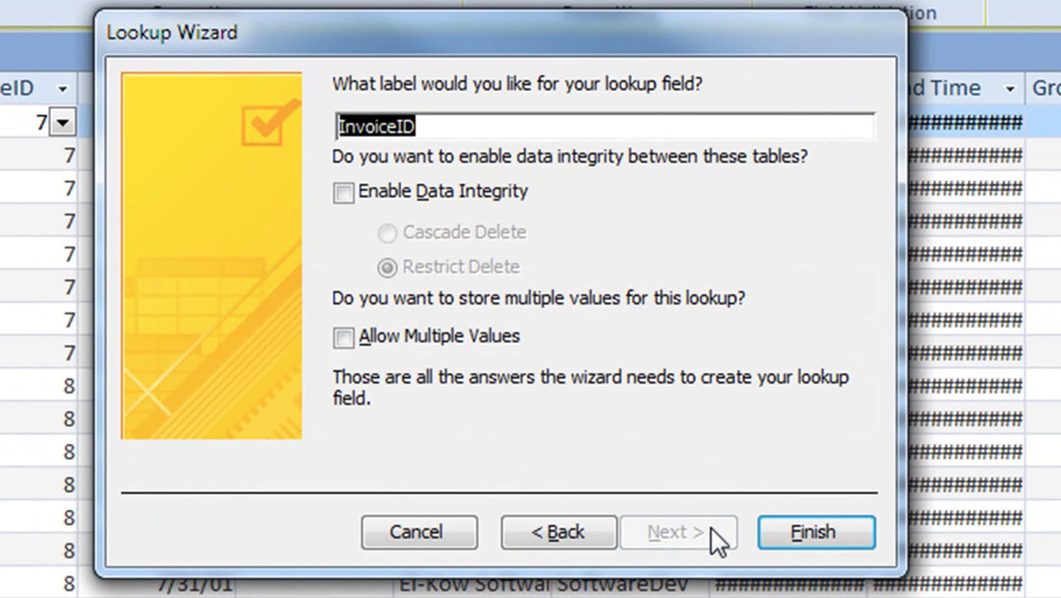
left_click(354, 197)
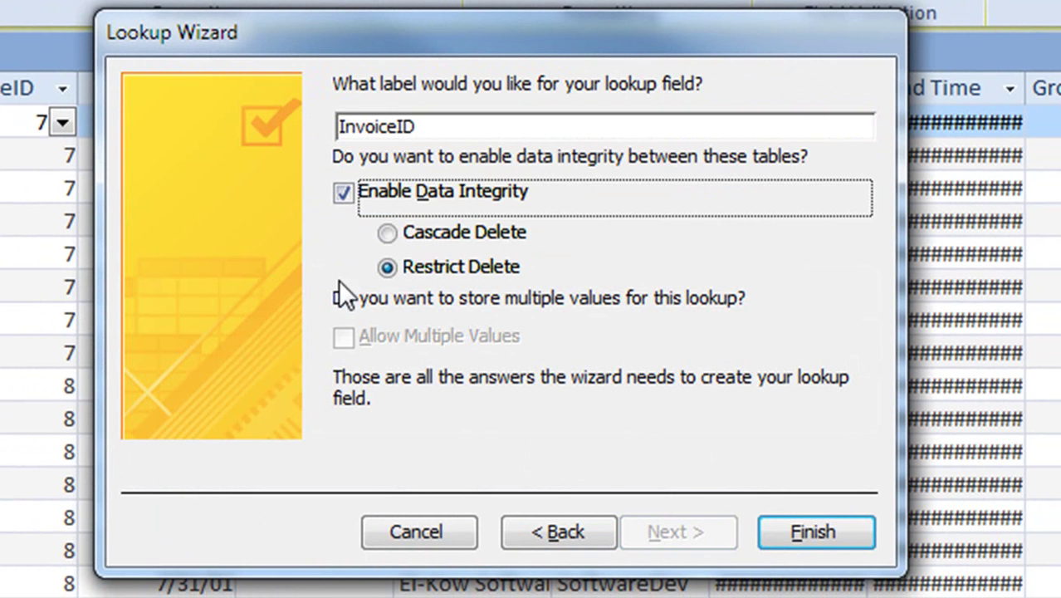
left_click(386, 232)
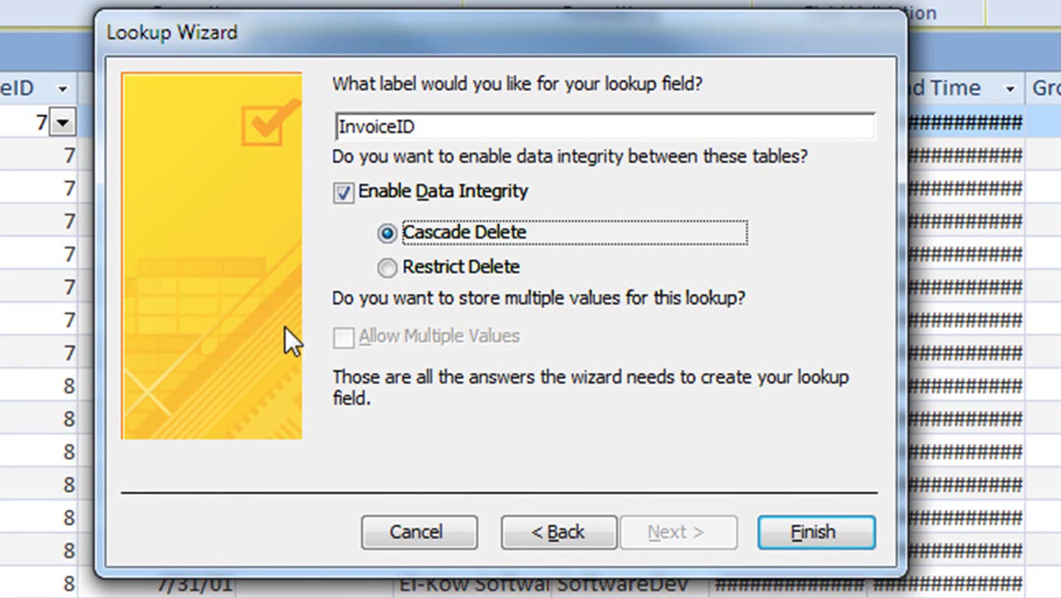
left_click(807, 529)
left_click(517, 496)
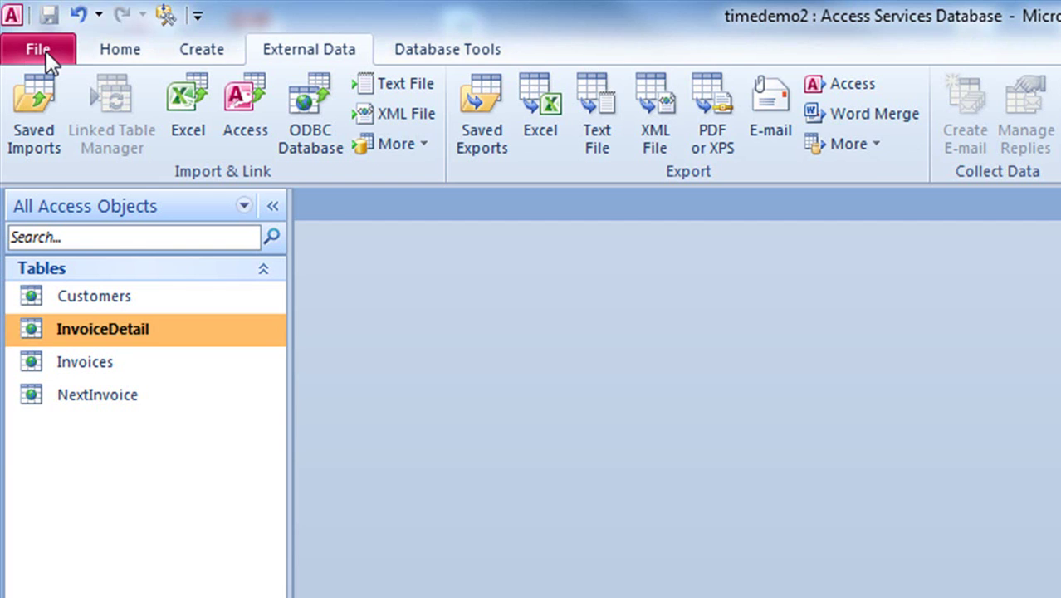
left_click(46, 51)
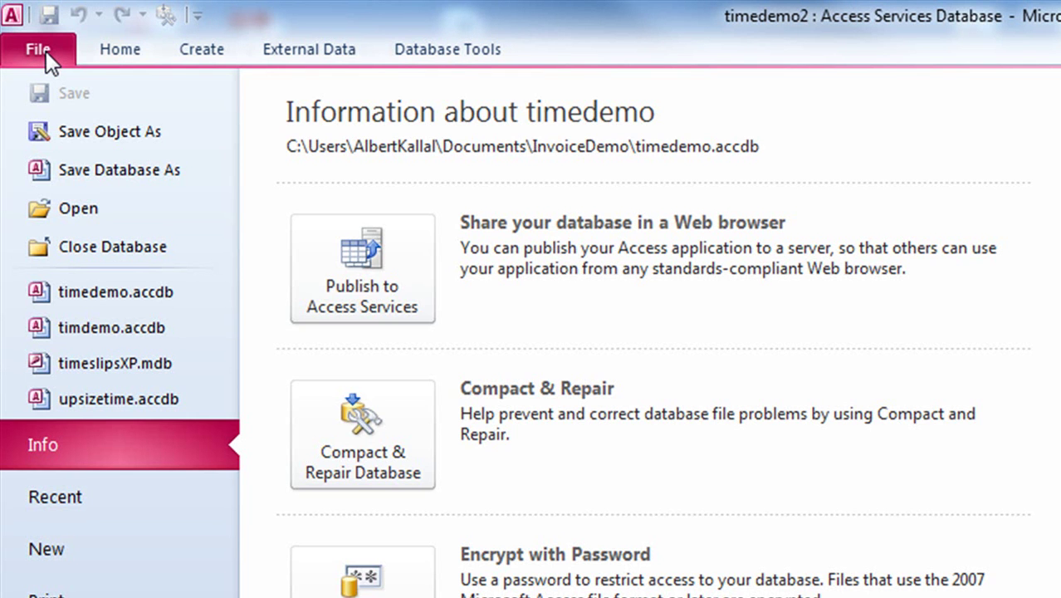
left_click(354, 261)
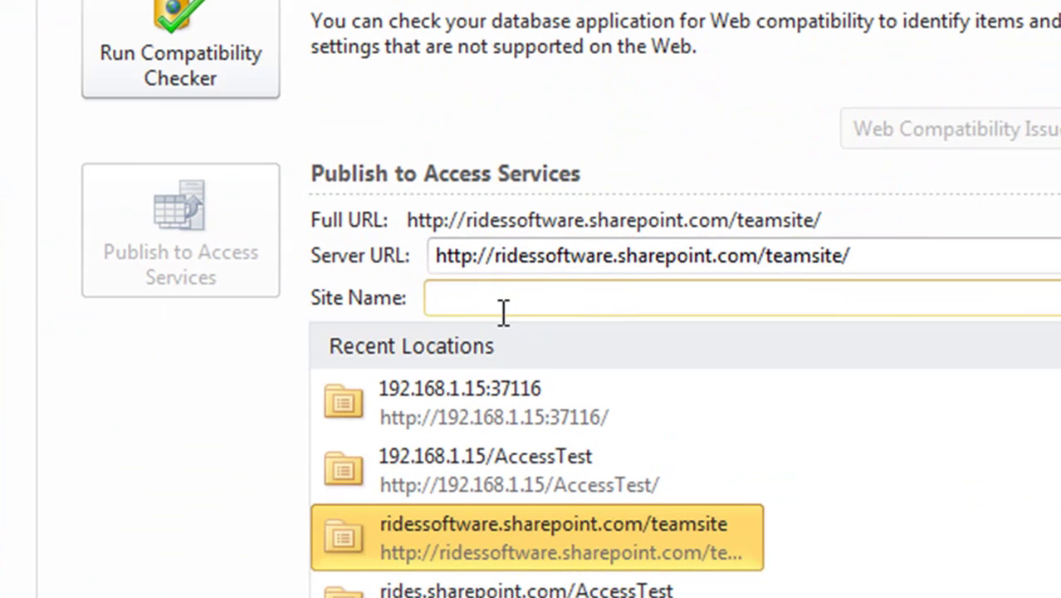
left_click(492, 301)
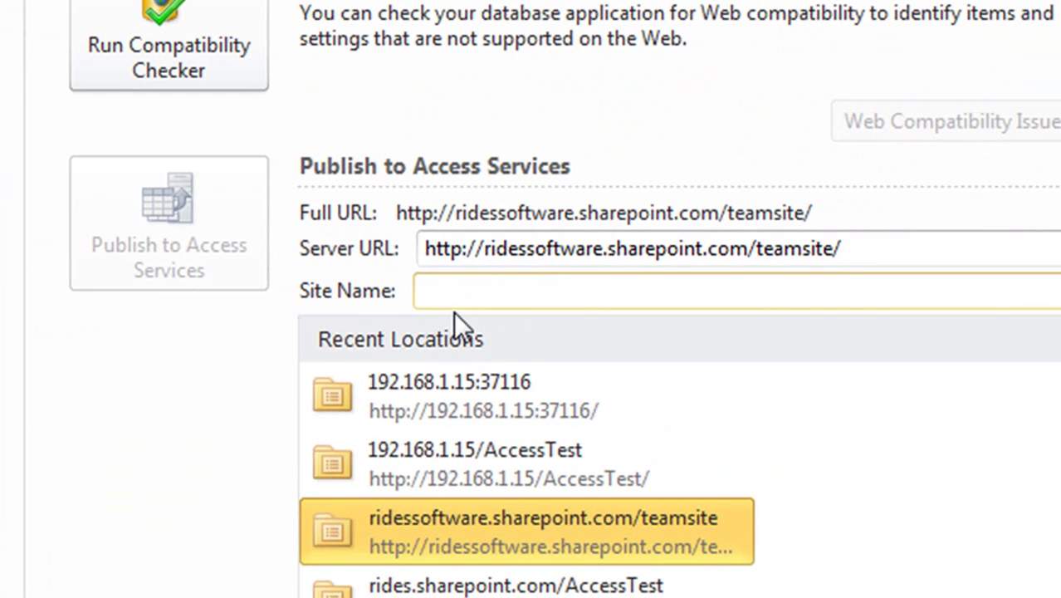
type("timedemo2")
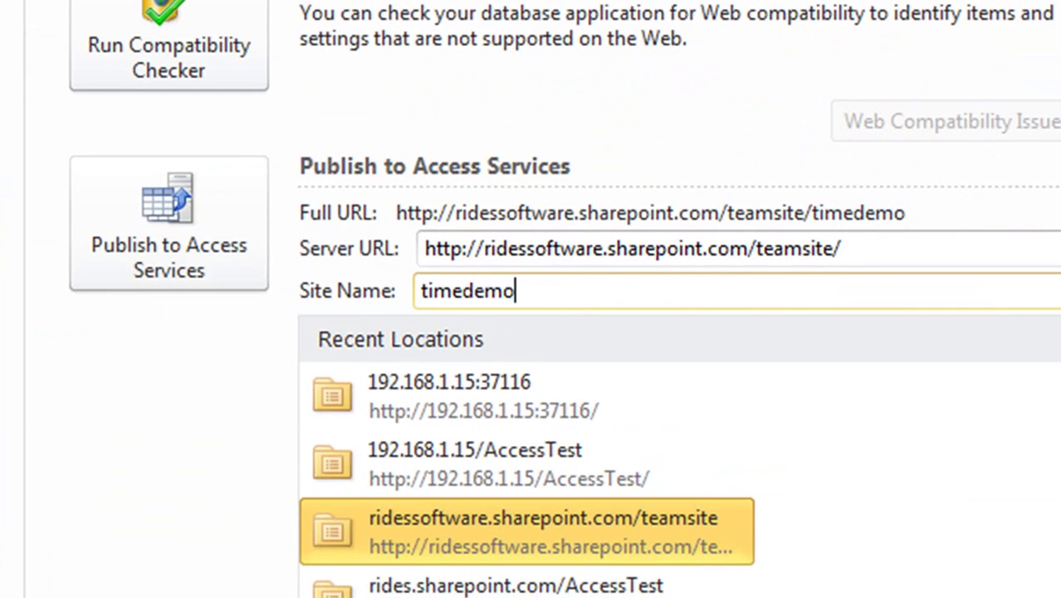
left_click(212, 248)
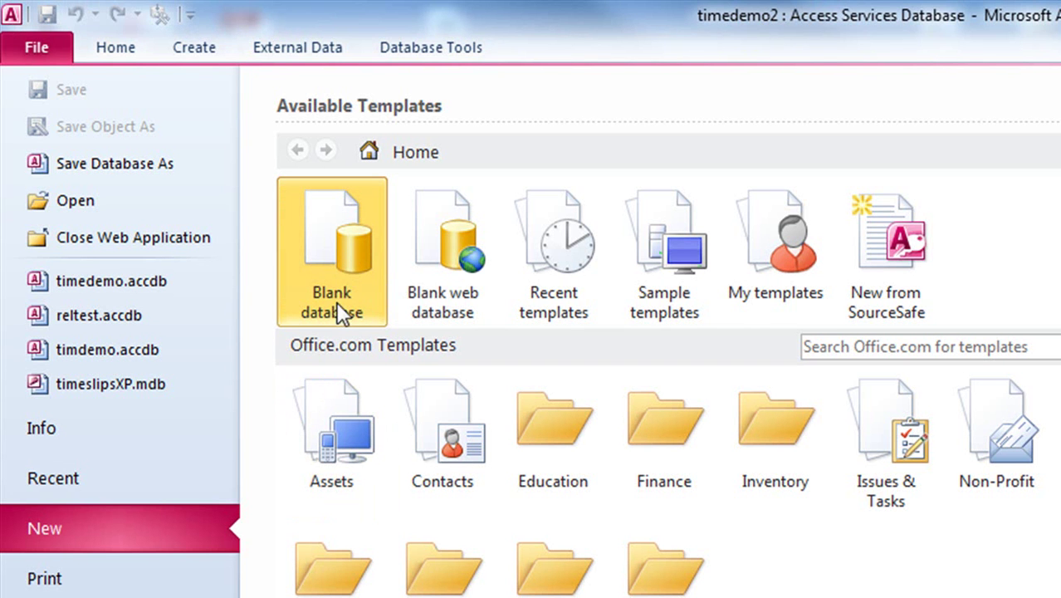
Create the blank database reltest2 and close its empty starting table
key("Return")
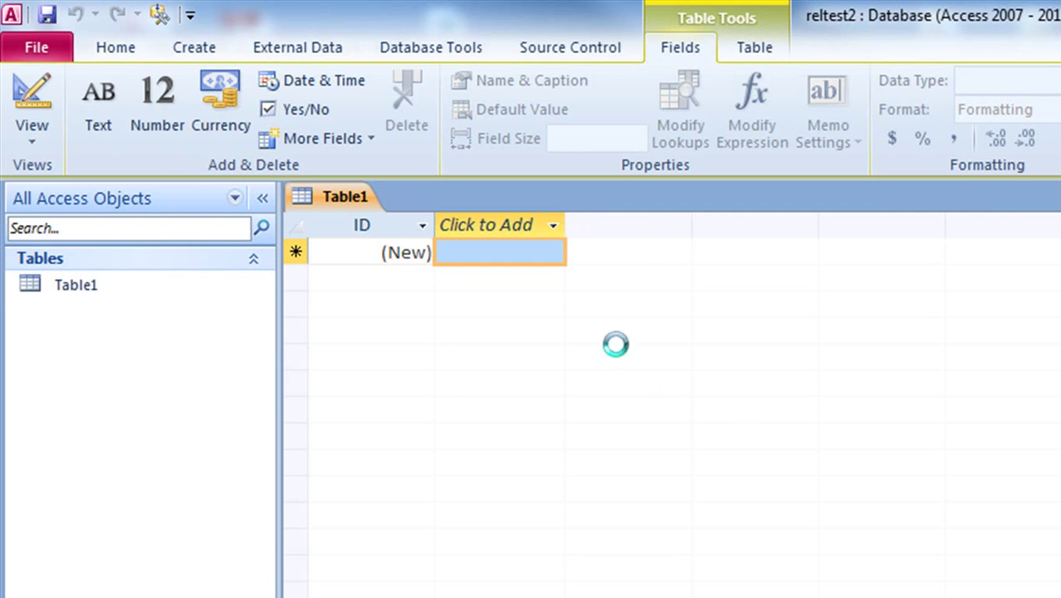
key("ctrl+F4")
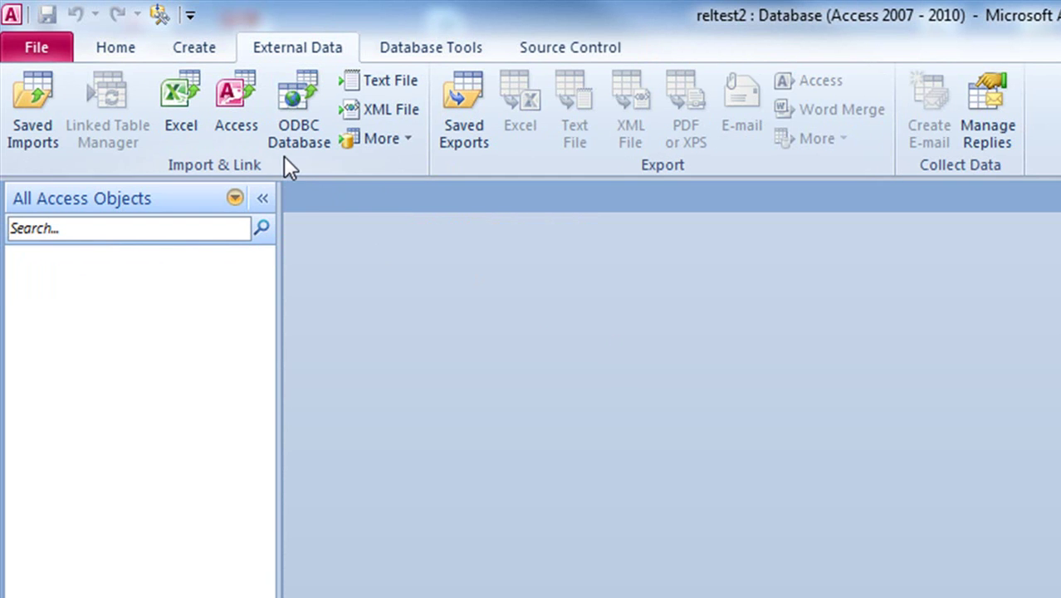
left_click(405, 140)
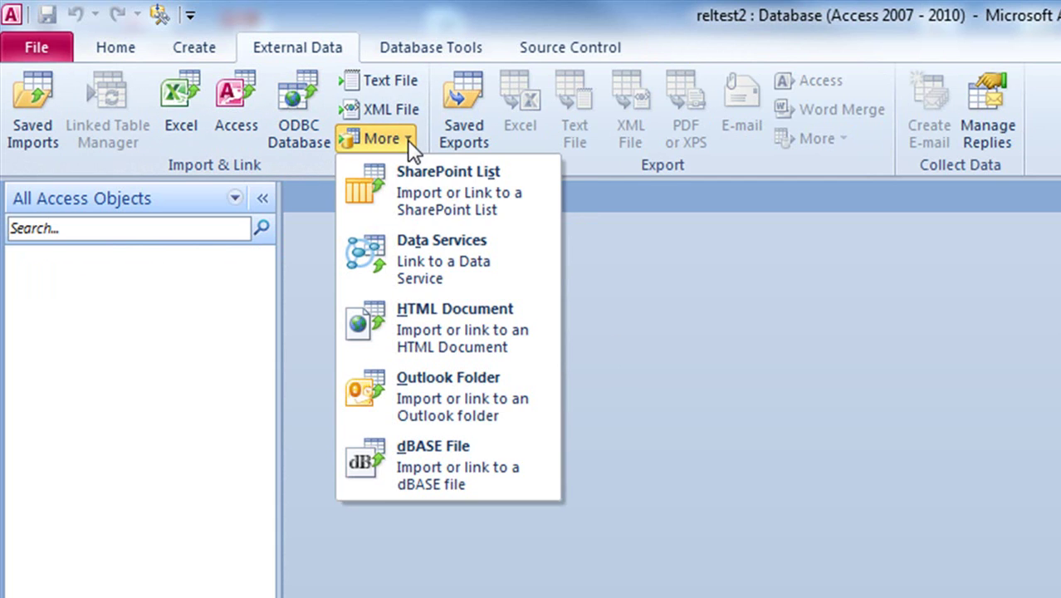
left_click(369, 175)
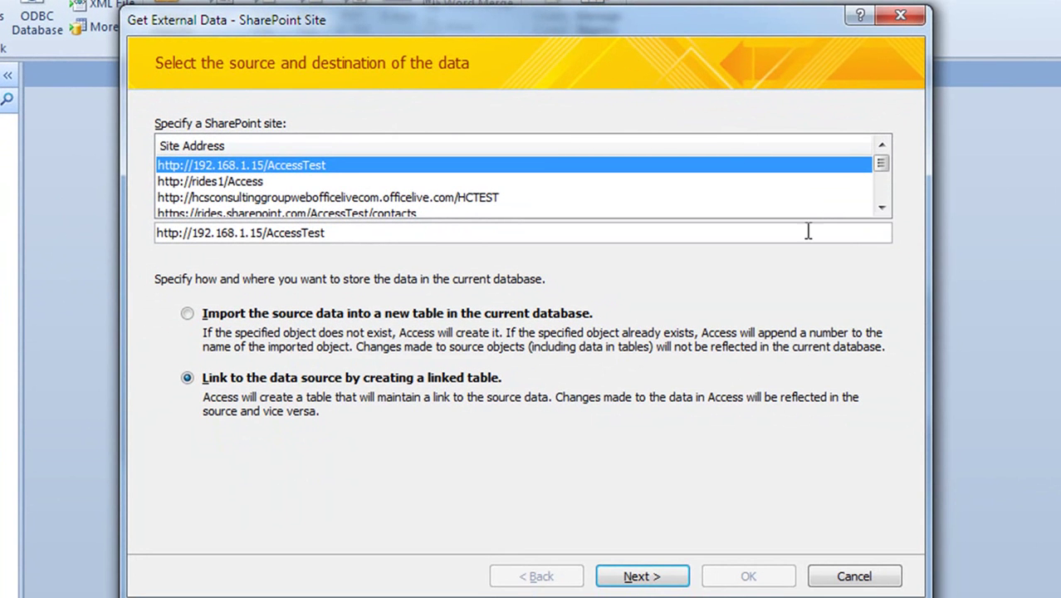
scroll(877, 185, "down", 2)
left_click_drag(882, 186, 882, 206)
left_click(431, 211)
left_click(462, 233)
key("BackSpace")
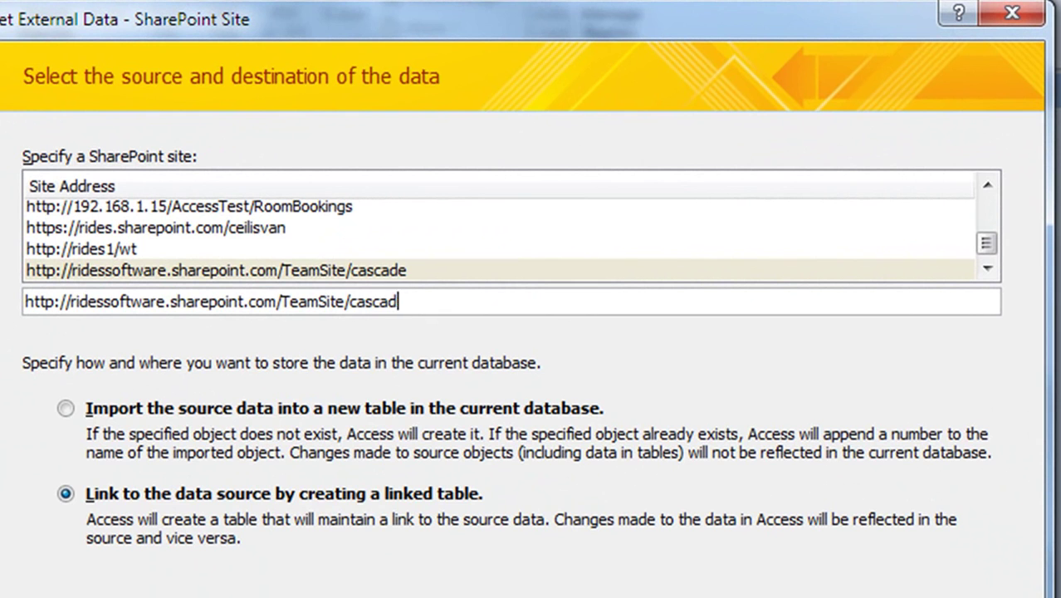
key("BackSpace")
key("BackSpace")
key("BackSpace")
key("BackSpace")
key("BackSpace")
key("BackSpace")
type("timedemo2")
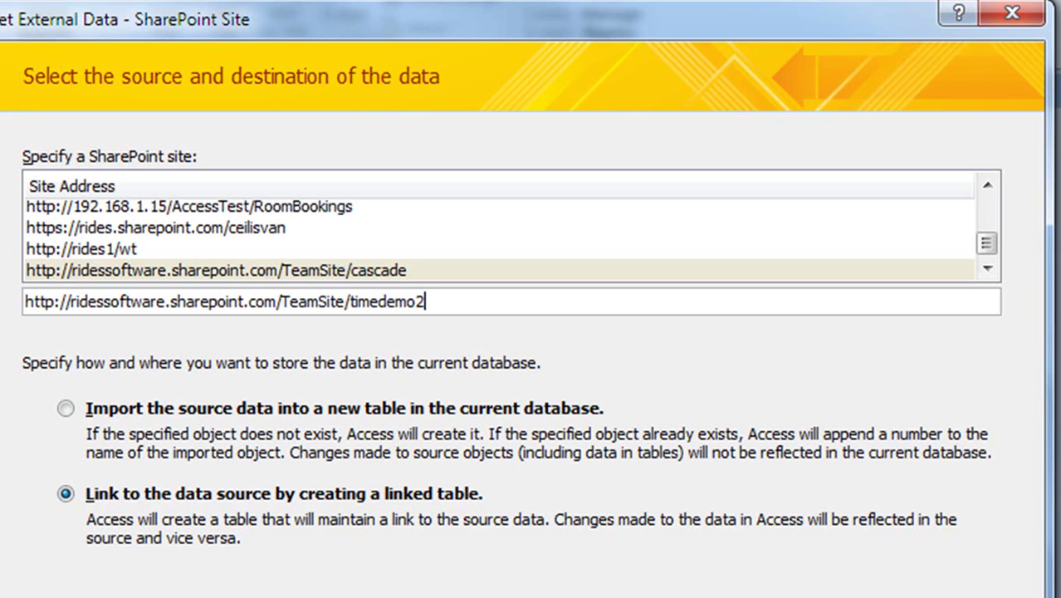
key("Return")
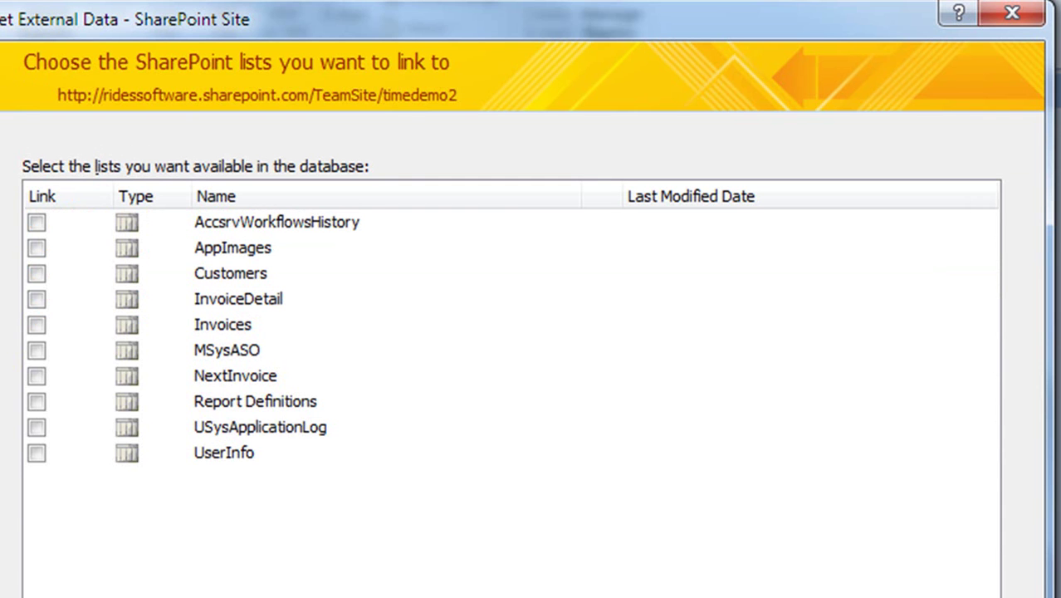
Link the Customers, InvoiceDetail, Invoices and NextInvoice lists into the database
left_click(36, 274)
left_click(36, 299)
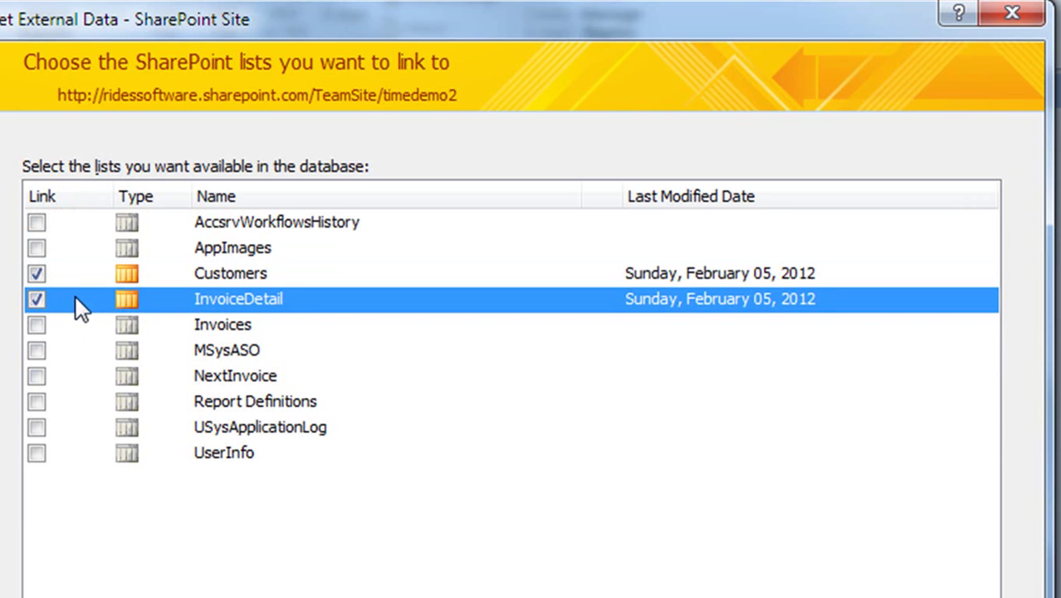
left_click(37, 324)
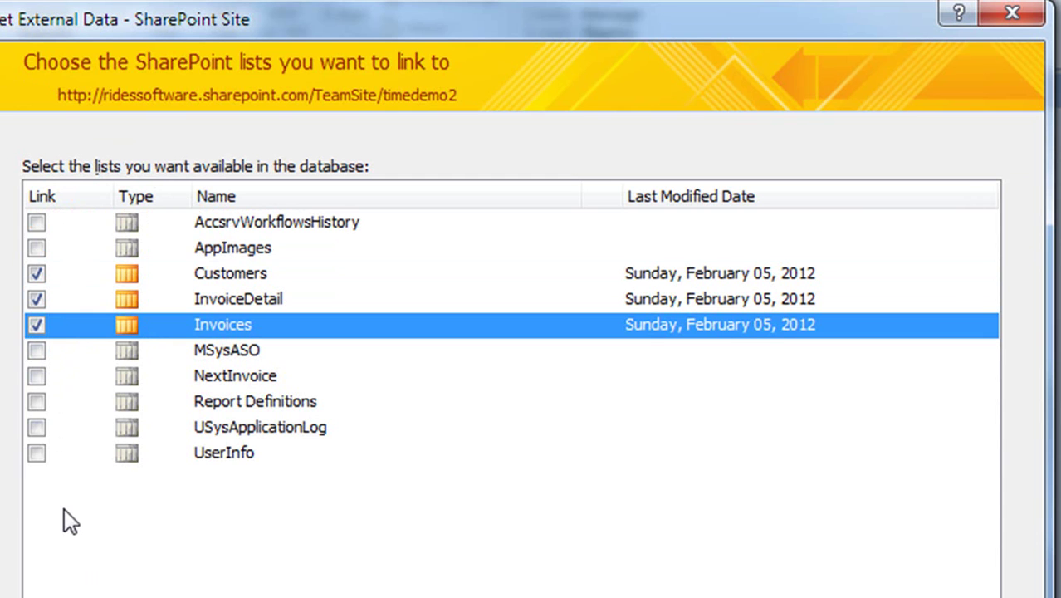
left_click(36, 376)
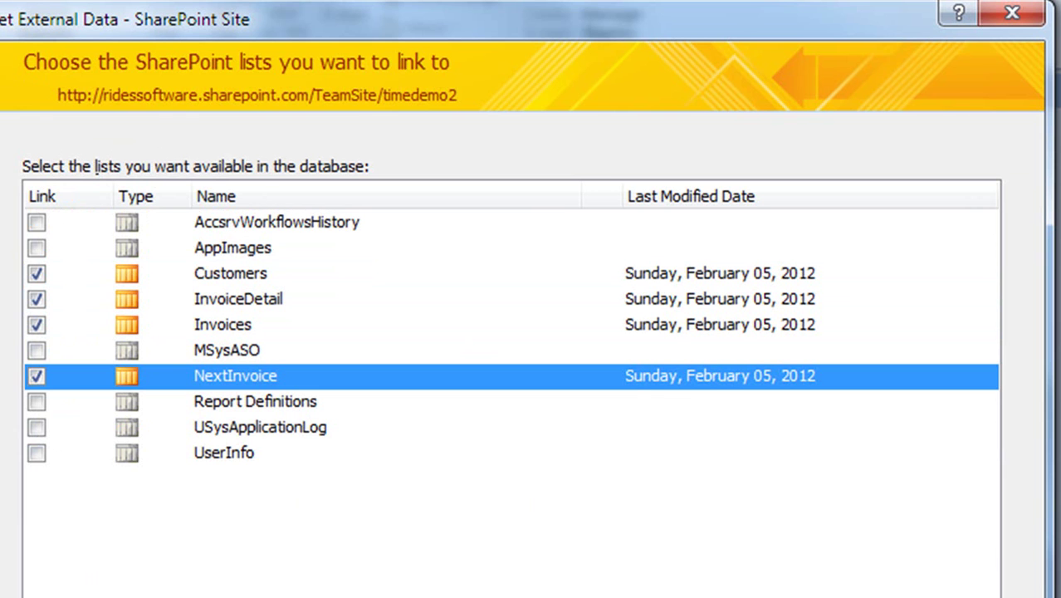
key("Return")
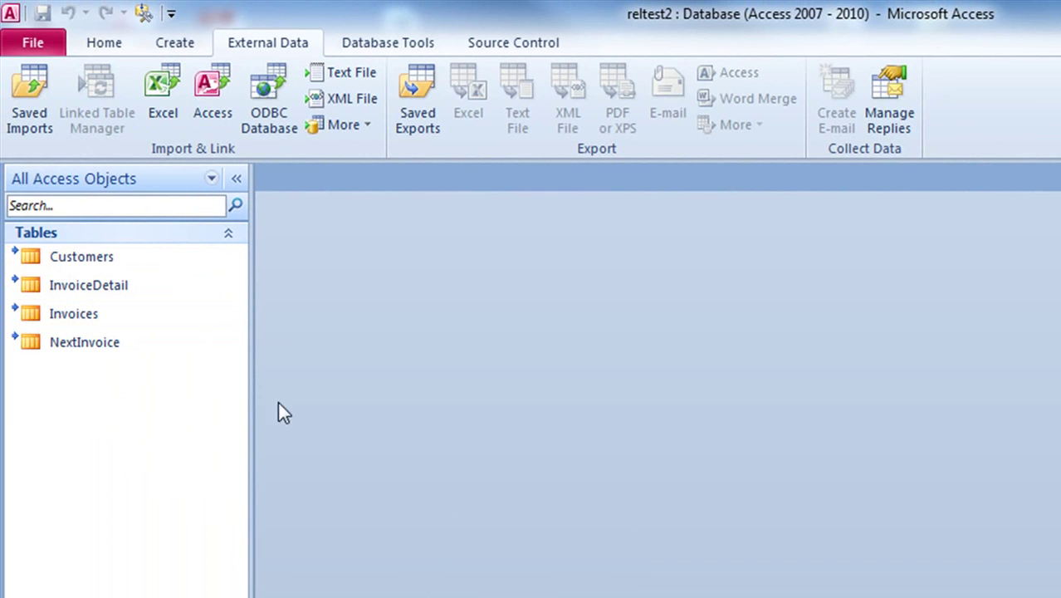
Open the relationships diagram and arrange the tables in the order Customers, Invoices, InvoiceDetail
left_click(374, 48)
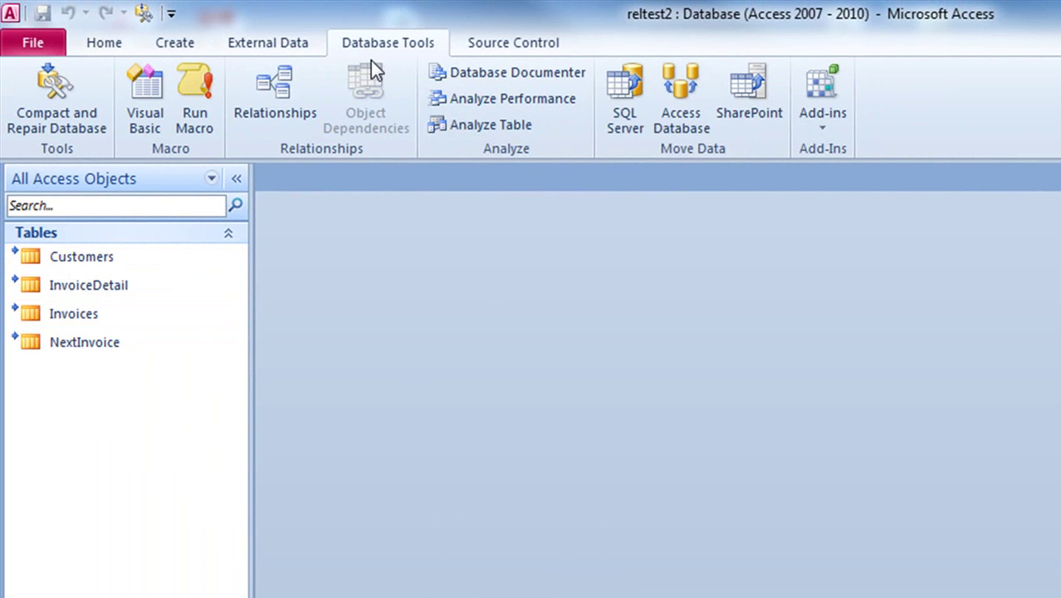
left_click(305, 94)
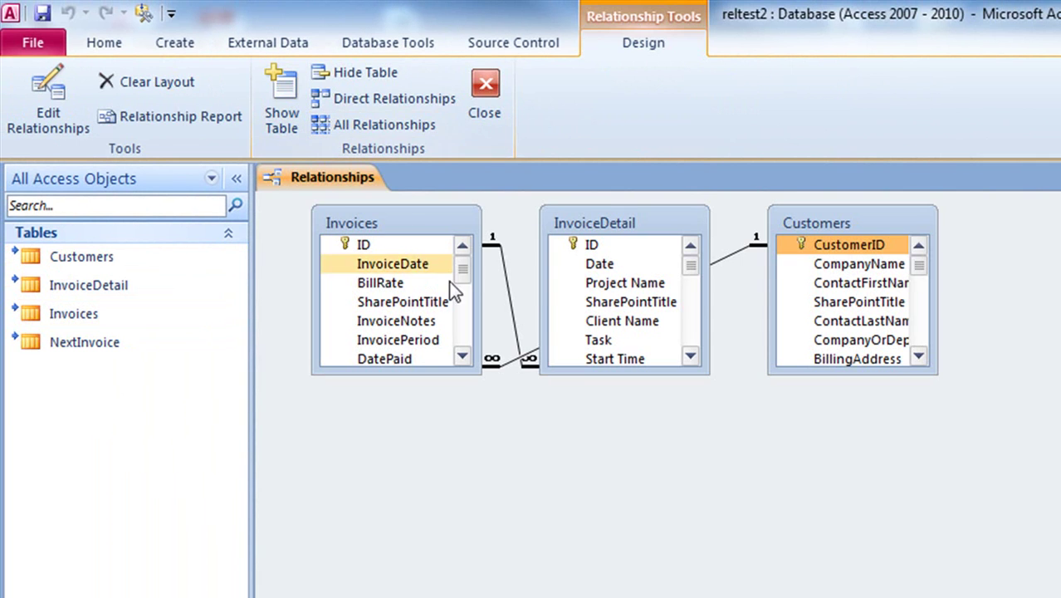
left_click_drag(840, 225, 384, 422)
left_click_drag(589, 220, 984, 366)
left_click_drag(423, 219, 725, 387)
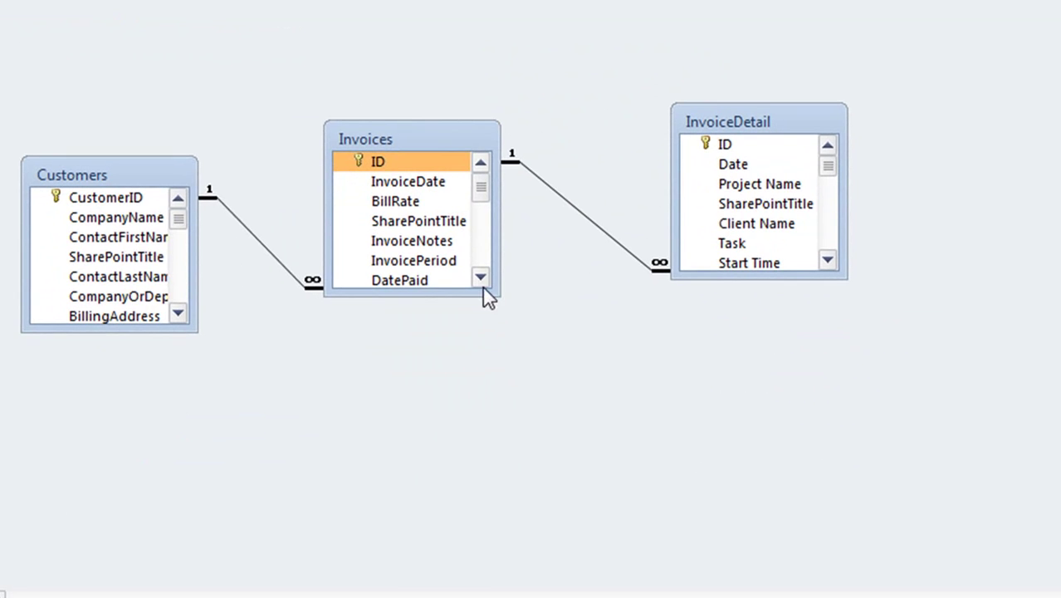
Enlarge the Invoices, Customers and InvoiceDetail table boxes in the diagram to show more of their fields
left_click_drag(499, 294, 594, 457)
left_click_drag(199, 332, 252, 405)
left_click(743, 260)
left_click(864, 299)
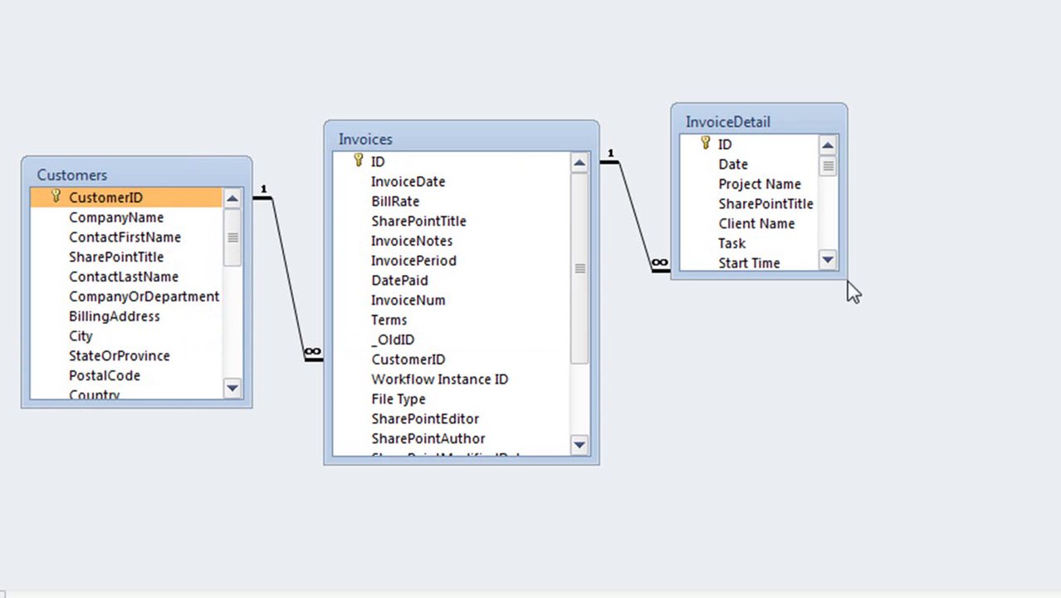
left_click_drag(842, 278, 978, 405)
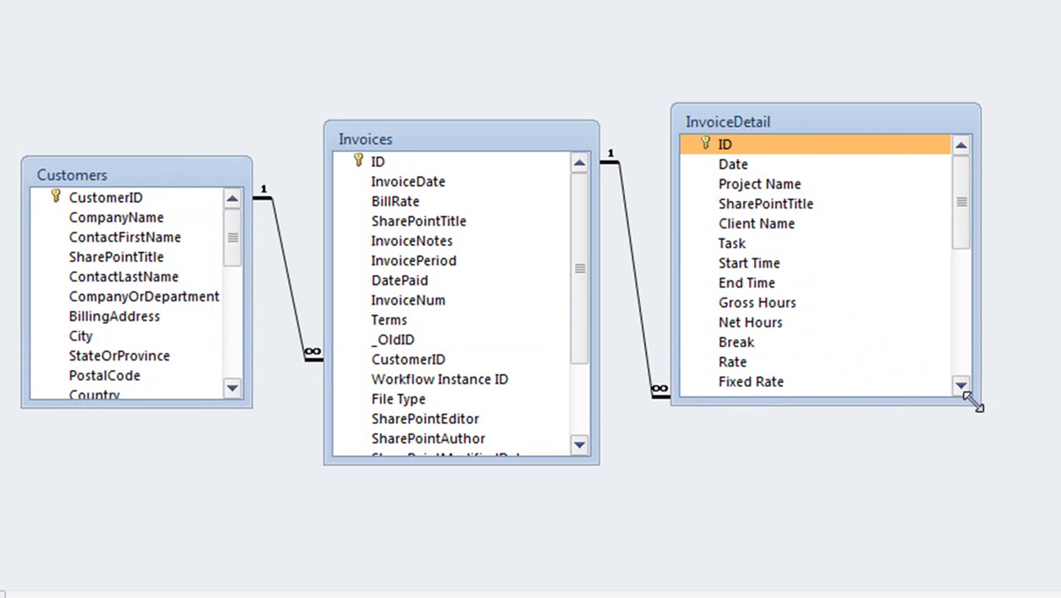